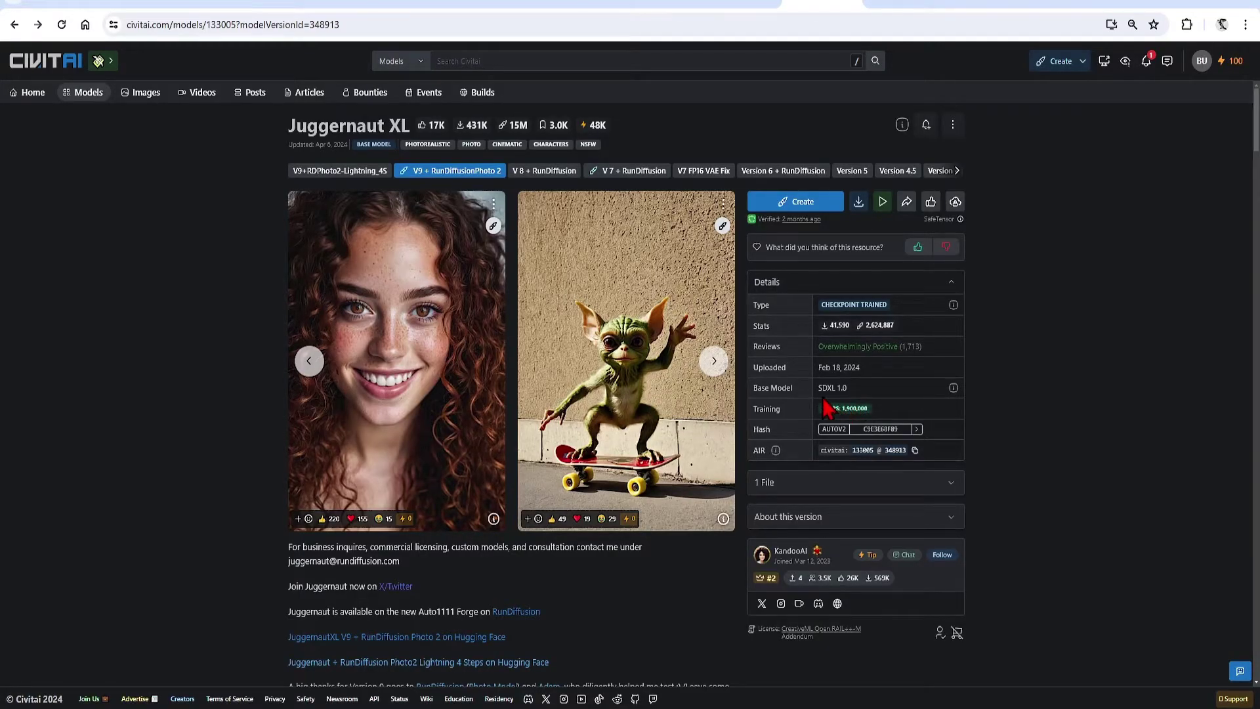
Expand the full Juggernaut XL description and read its recommended settings and keywords.
left_click_drag(824, 407, 853, 405)
left_click(862, 406)
scroll(981, 398, "down", 3)
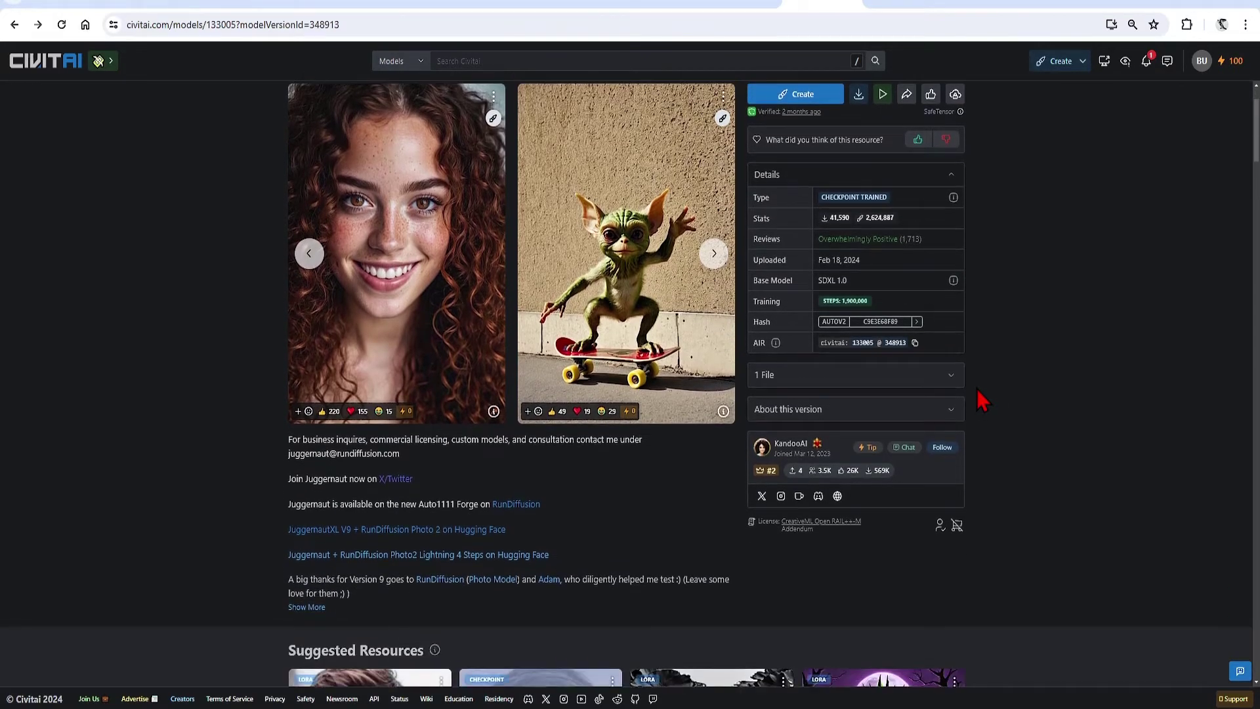
left_click(299, 515)
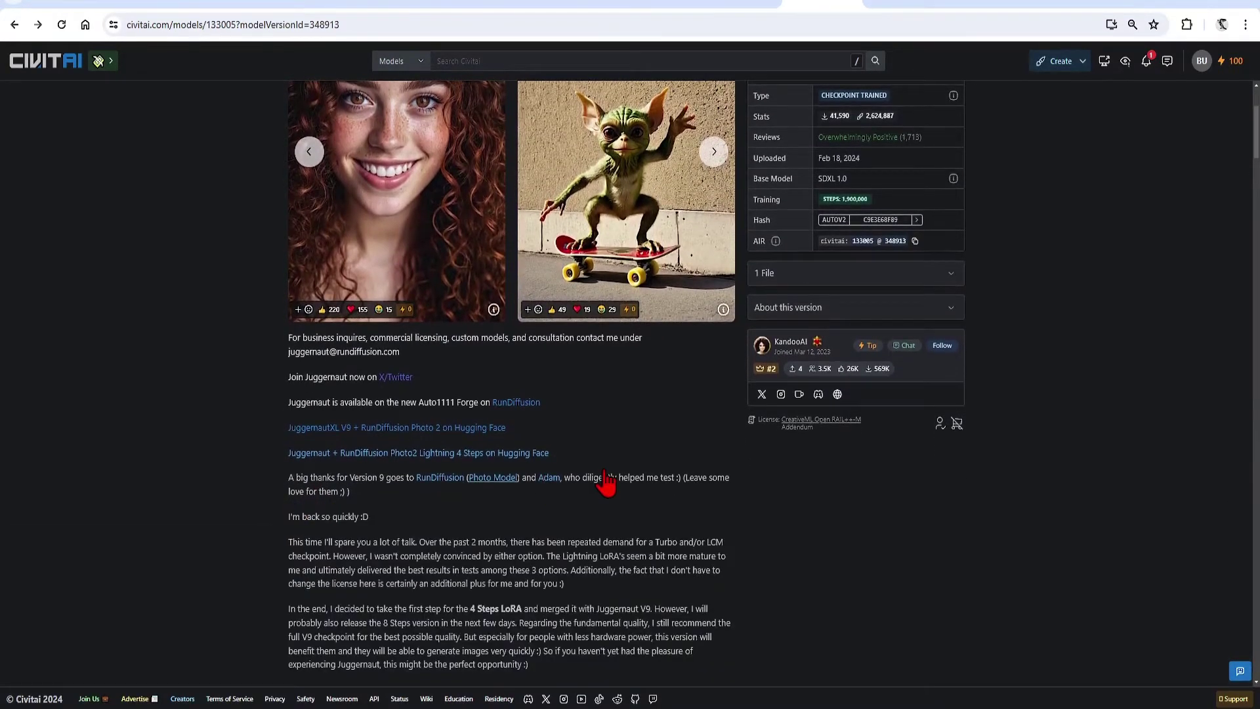
scroll(754, 476, "down", 2)
scroll(748, 465, "down", 4)
scroll(707, 388, "down", 4)
scroll(706, 387, "down", 3)
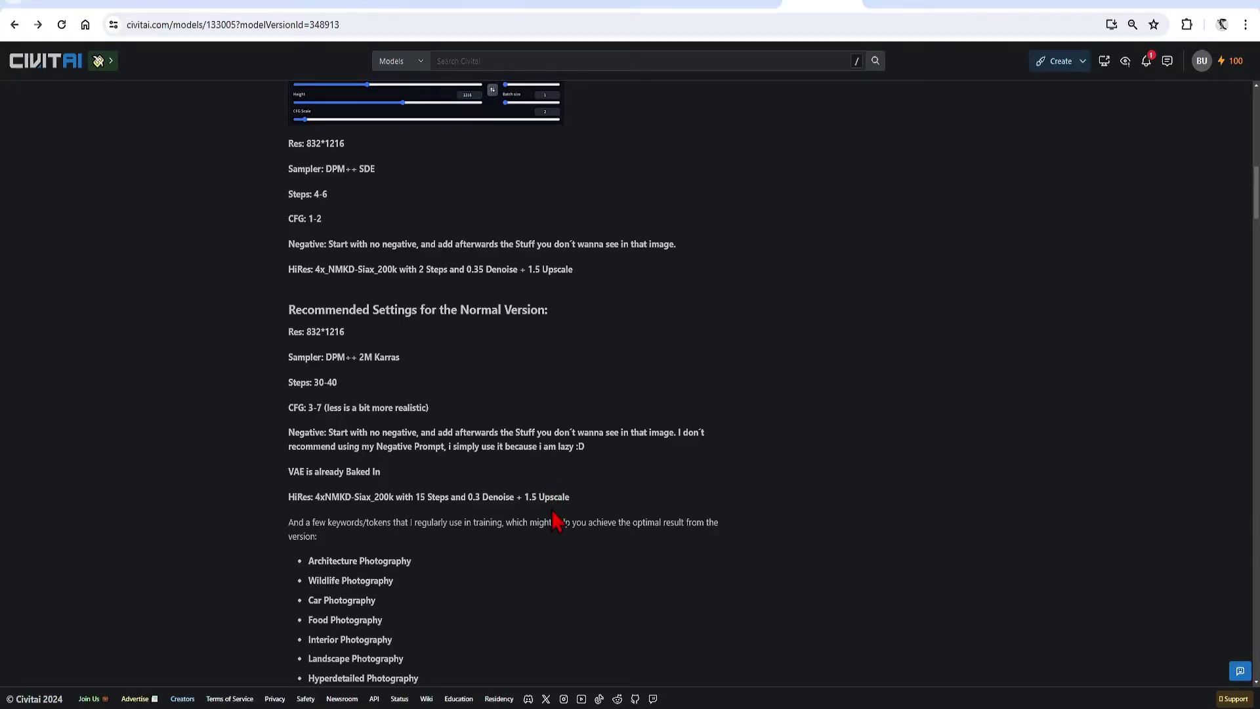
scroll(558, 520, "down", 2)
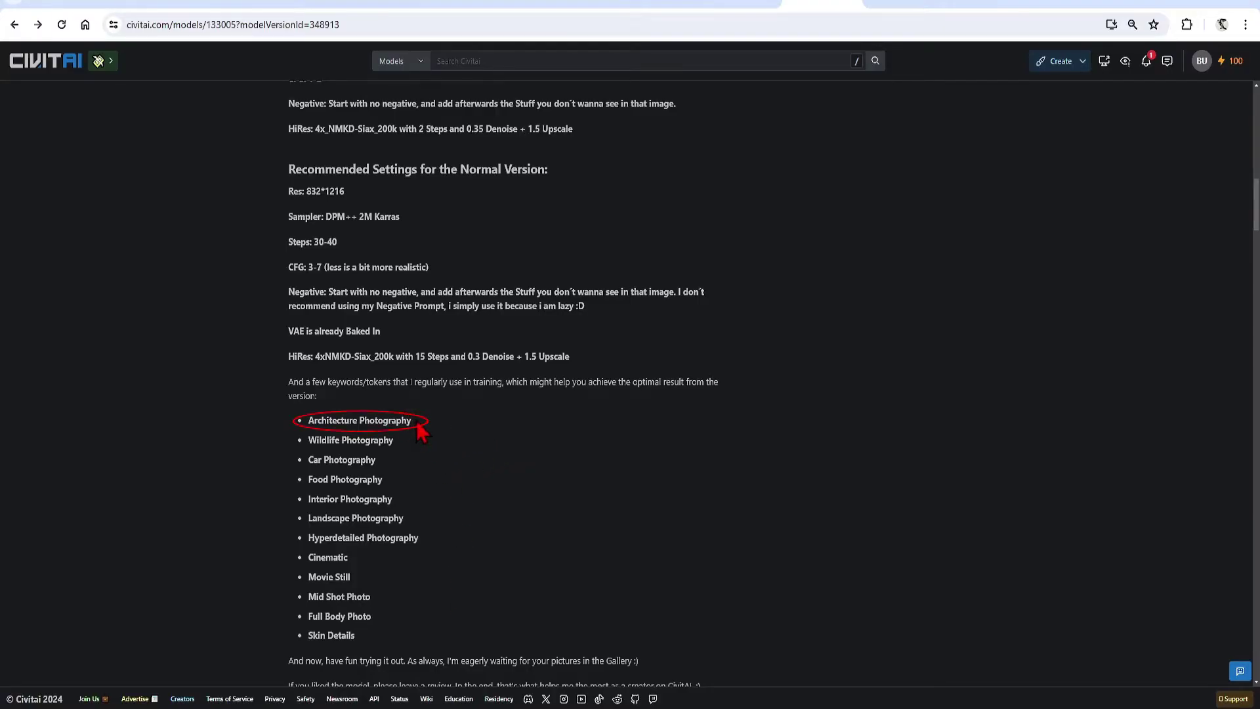
left_click_drag(414, 421, 311, 425)
left_click(309, 426)
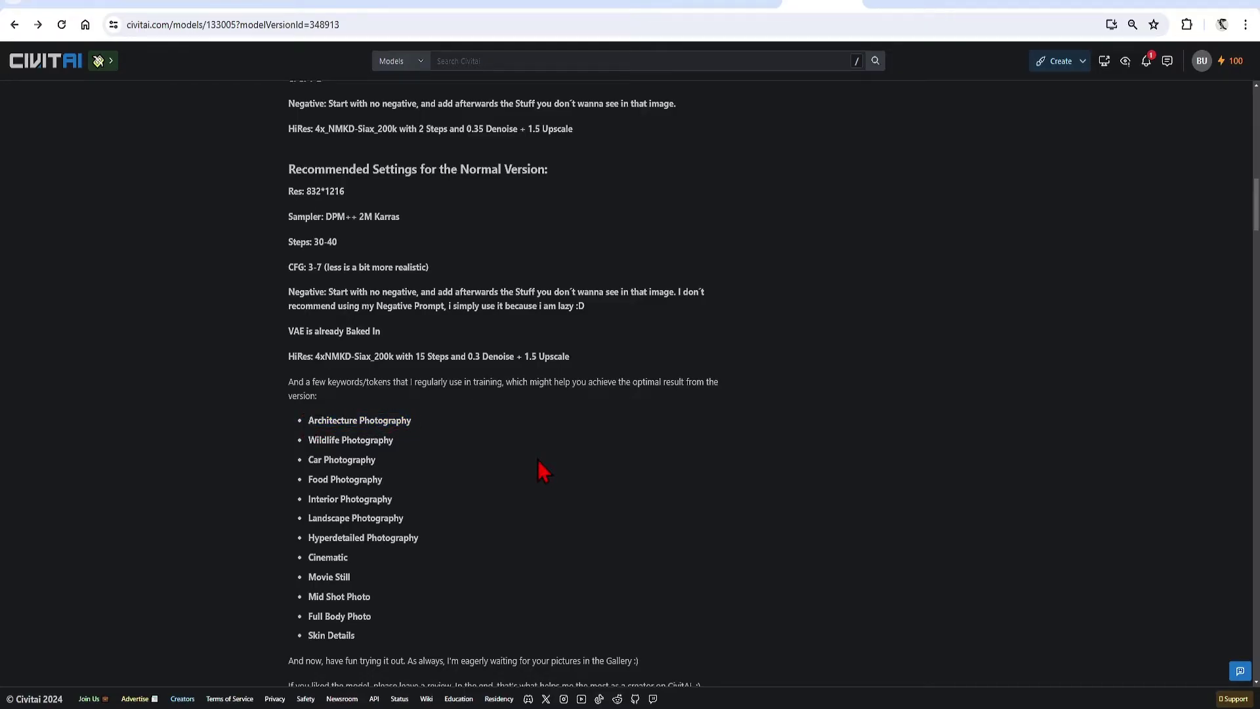
Switch to the RealVisXL V4.0 model page, then bring up the ComfyUI app folder.
scroll(722, 420, "up", 3)
scroll(887, 381, "up", 5)
scroll(1030, 438, "up", 4)
scroll(1066, 458, "up", 5)
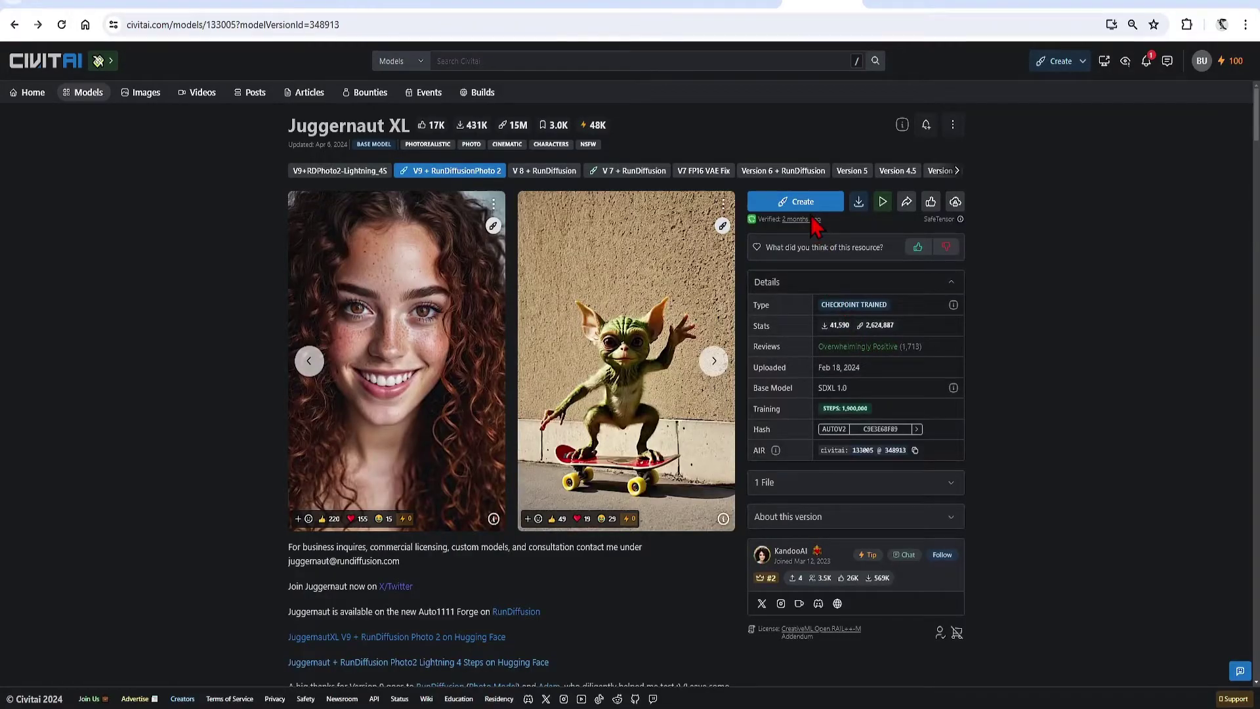
left_click(720, 2)
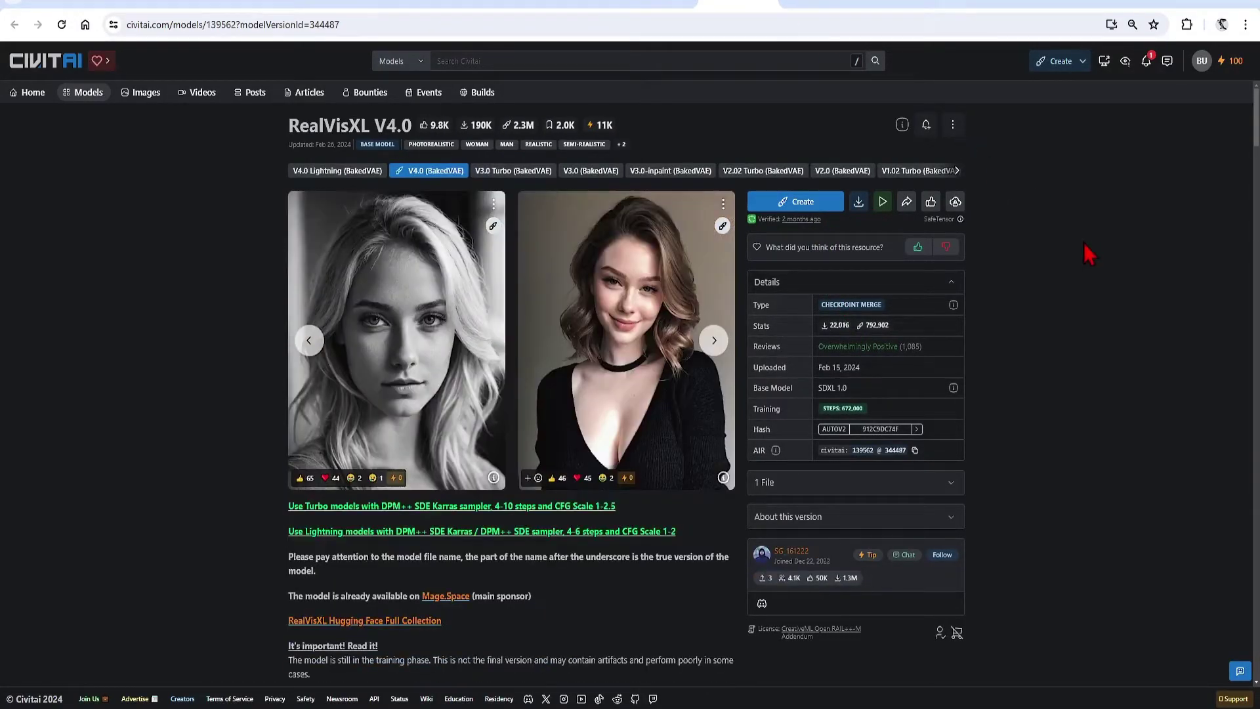
key("alt+Tab")
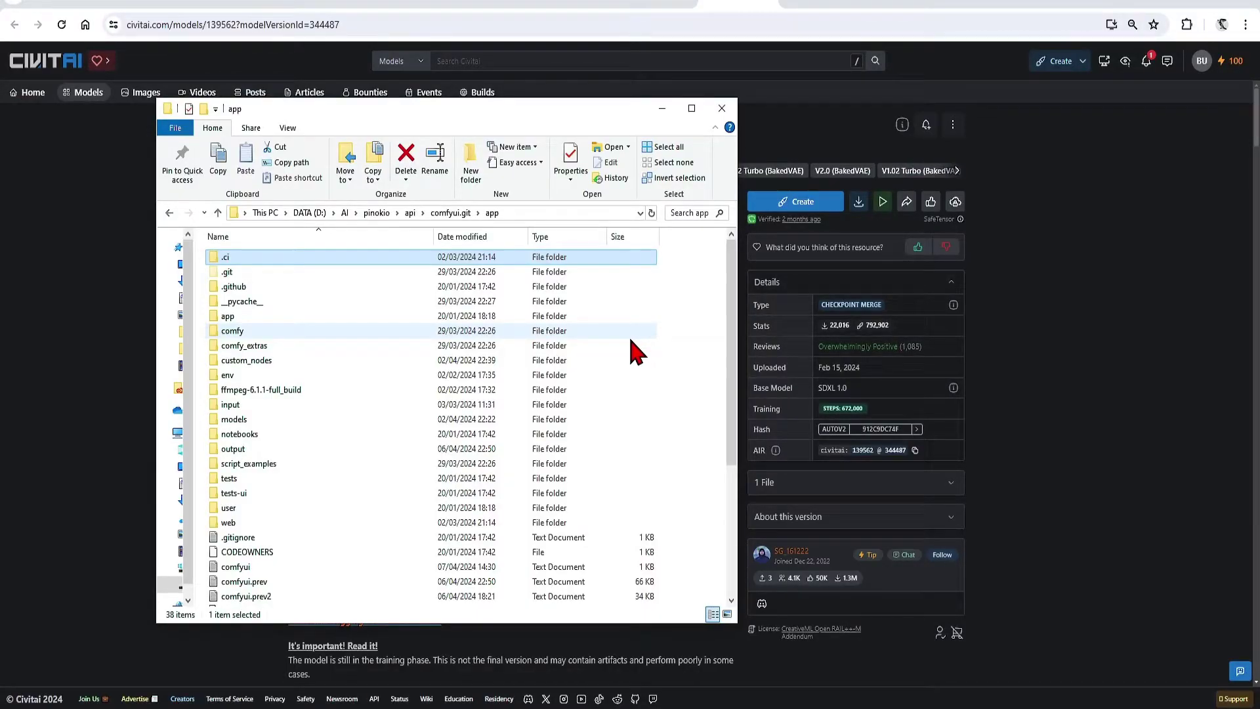
Browse into the models\checkpoints folder of the ComfyUI install.
double_click(331, 421)
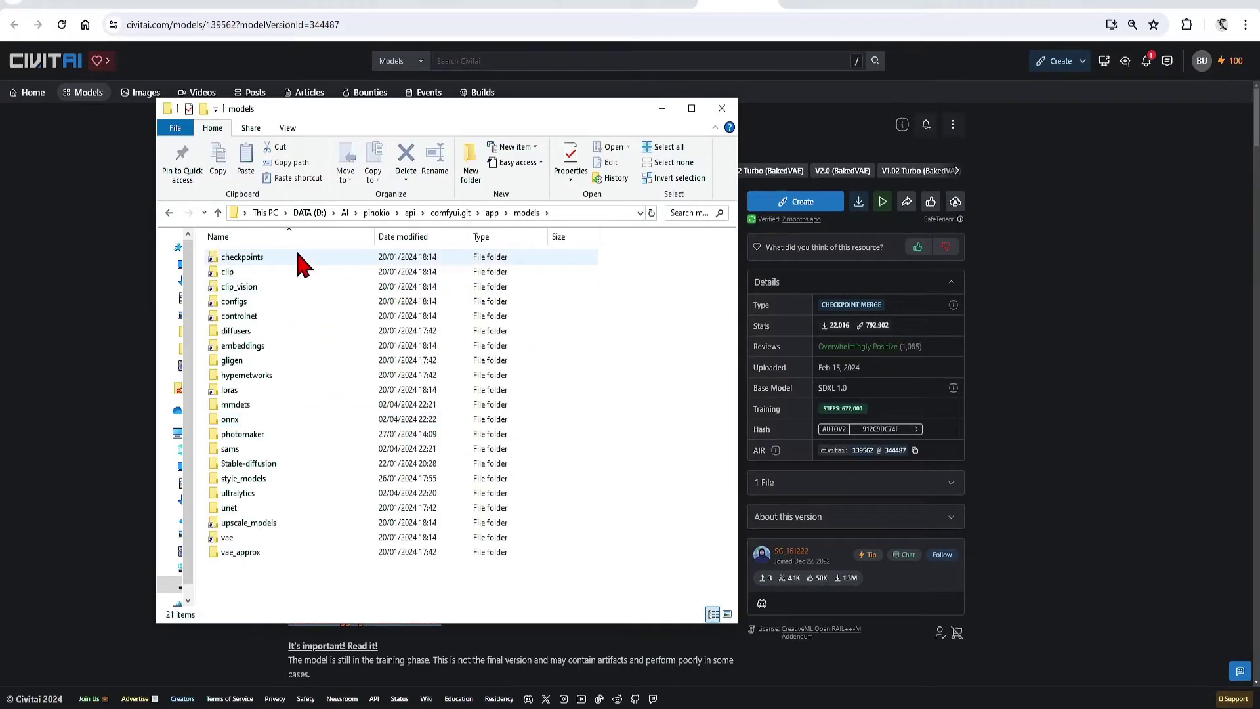
double_click(295, 256)
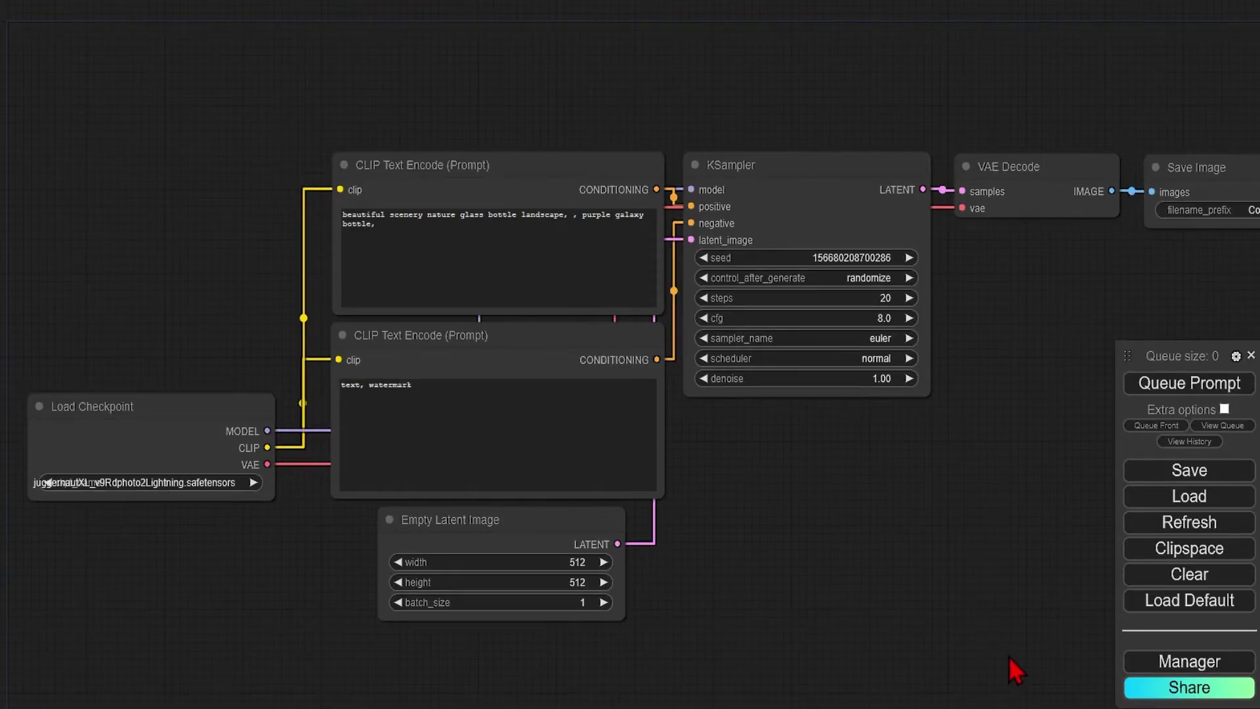
Load the default workflow and select the juggernautXL_v9Rundiffusionphoto2 checkpoint.
left_click(1171, 602)
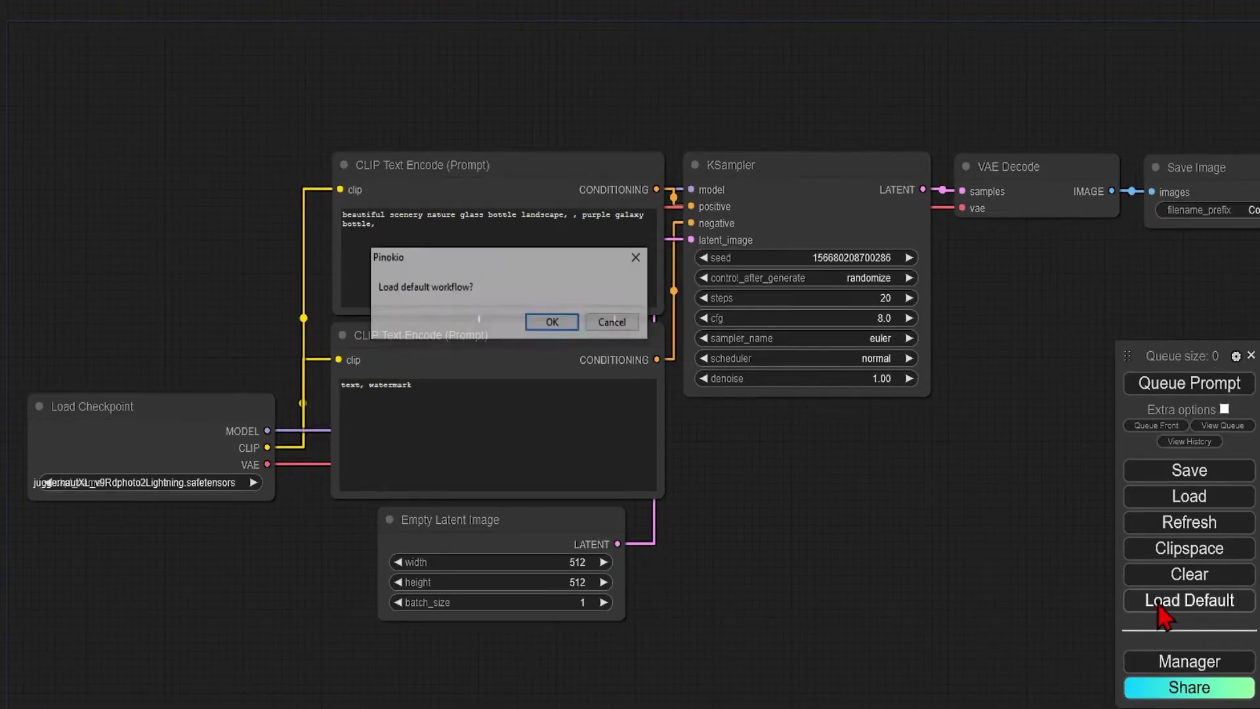
left_click(553, 323)
scroll(390, 448, "up", 5)
scroll(328, 440, "up", 5)
left_click(318, 430)
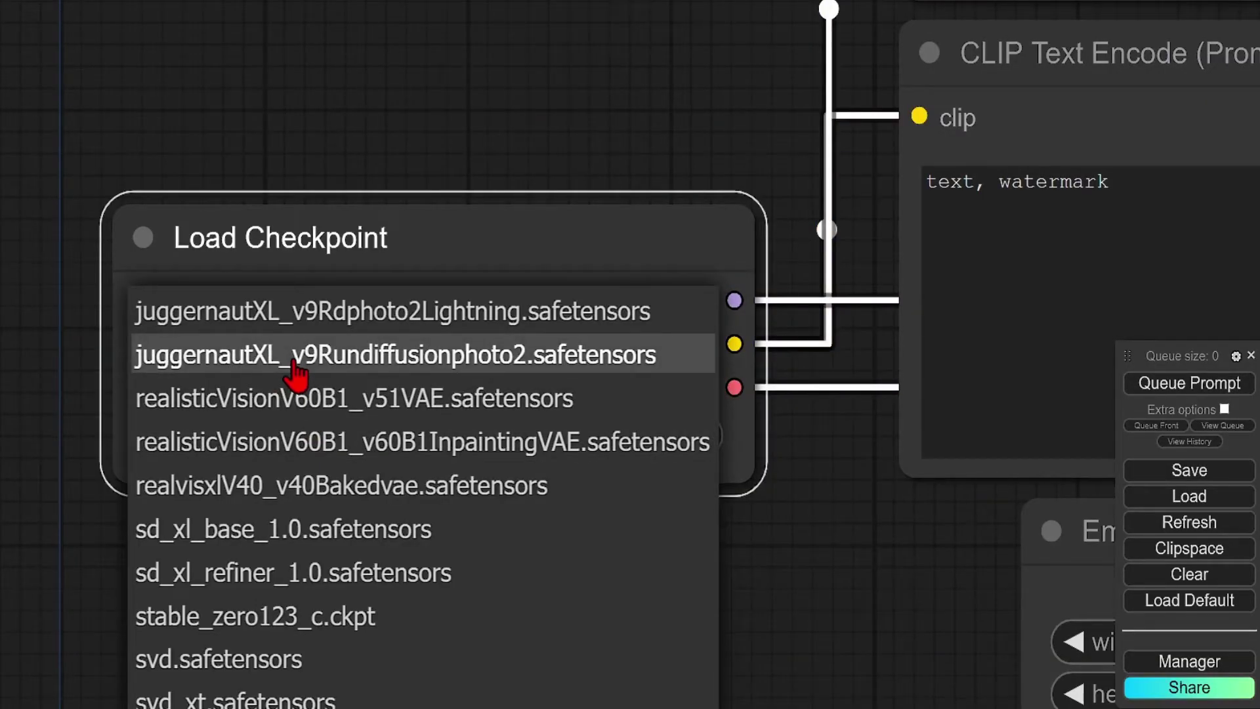
left_click(503, 369)
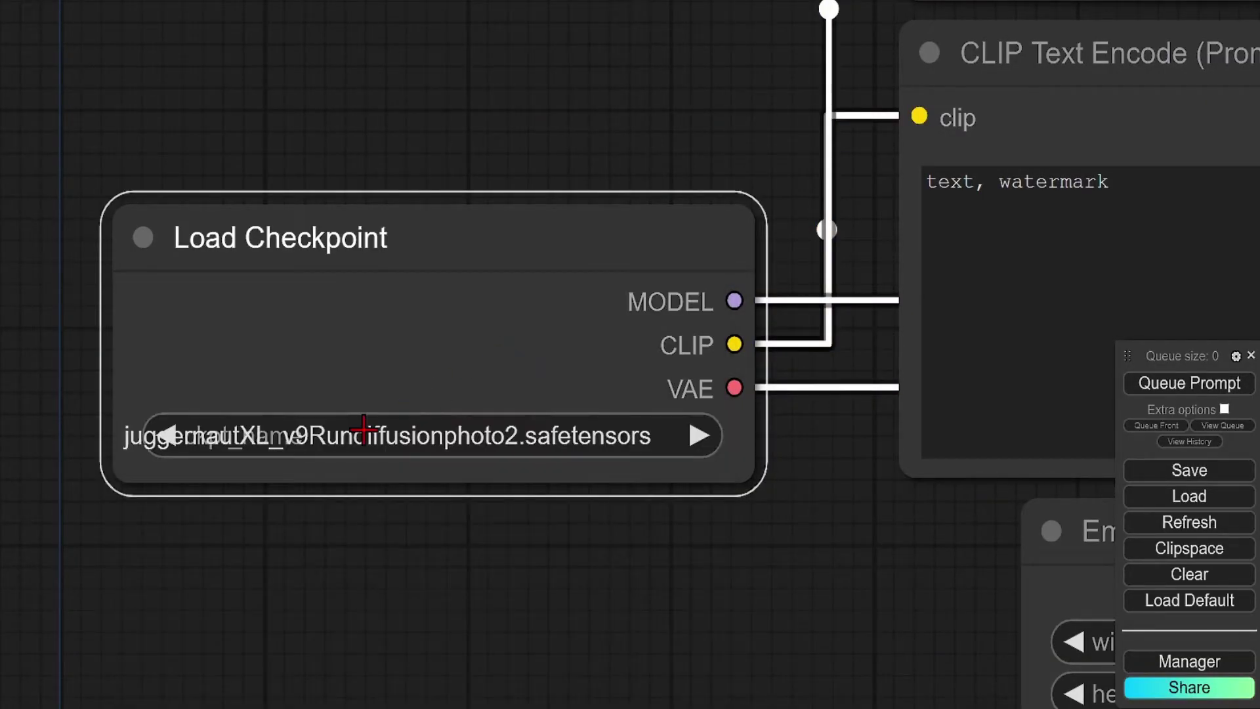
Set the Empty Latent Image size to 1024 by 1024.
scroll(231, 497, "down", 3)
scroll(236, 499, "down", 3)
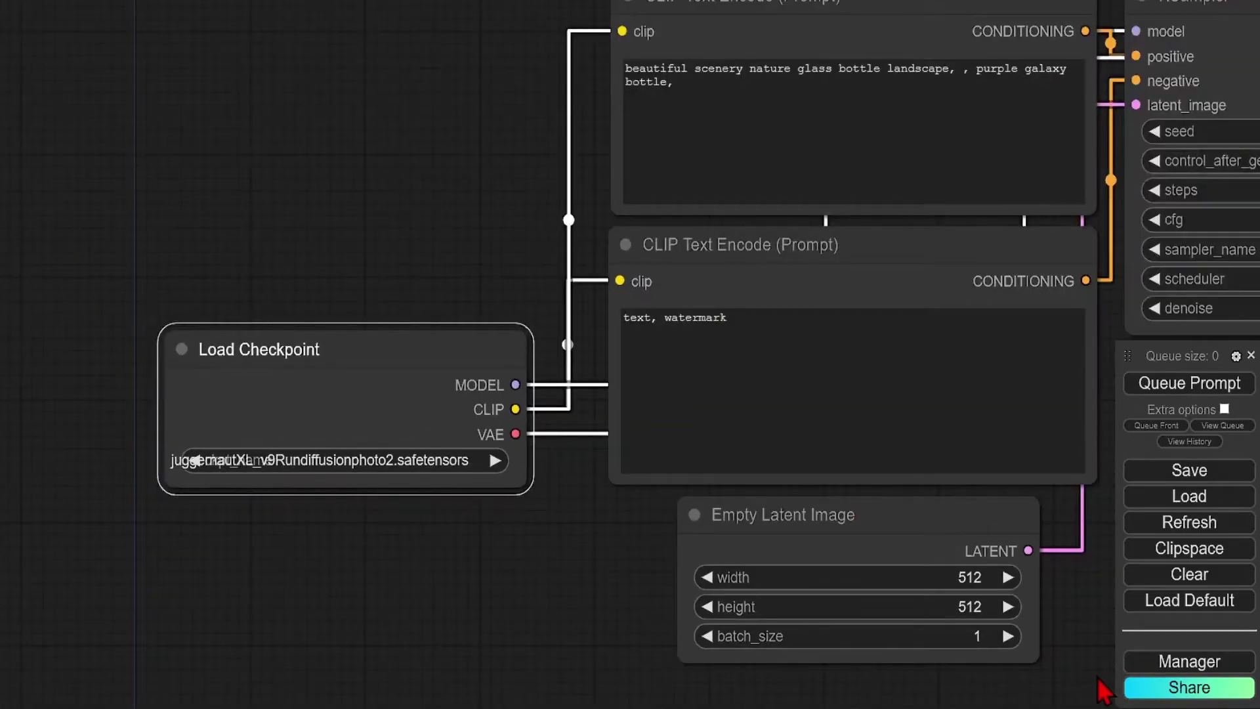
left_click_drag(1106, 690, 943, 657)
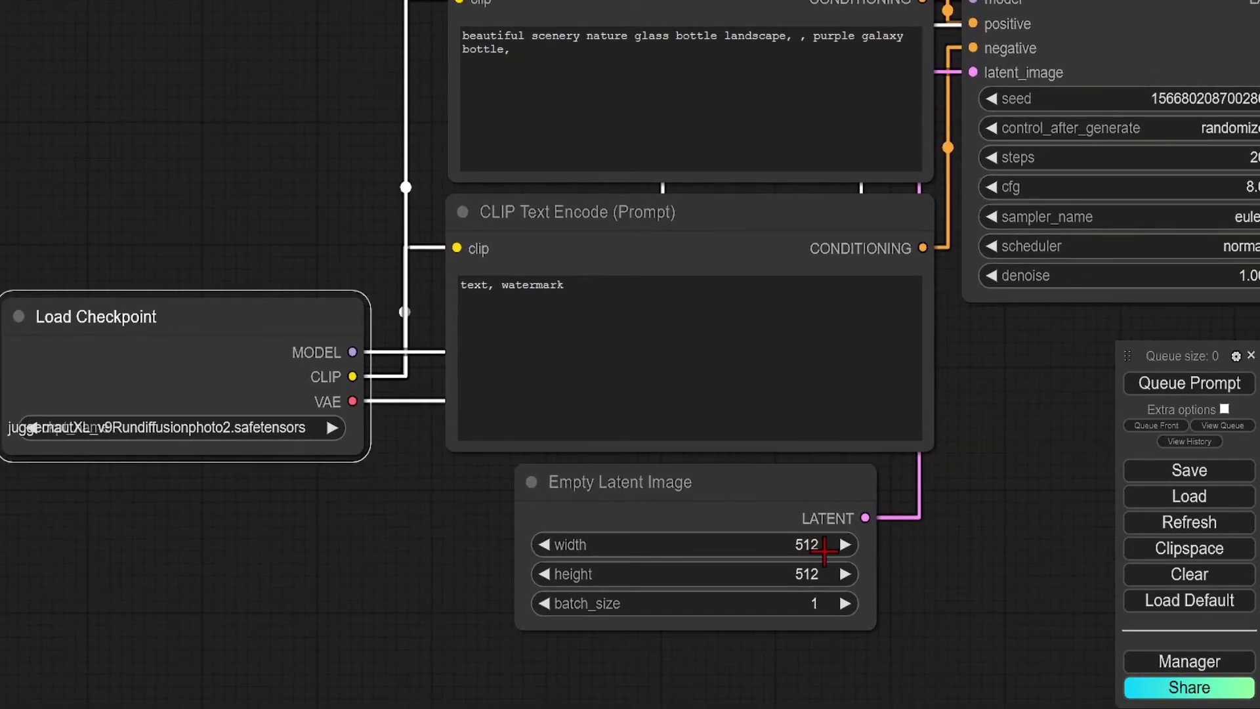
left_click(821, 549)
type("10")
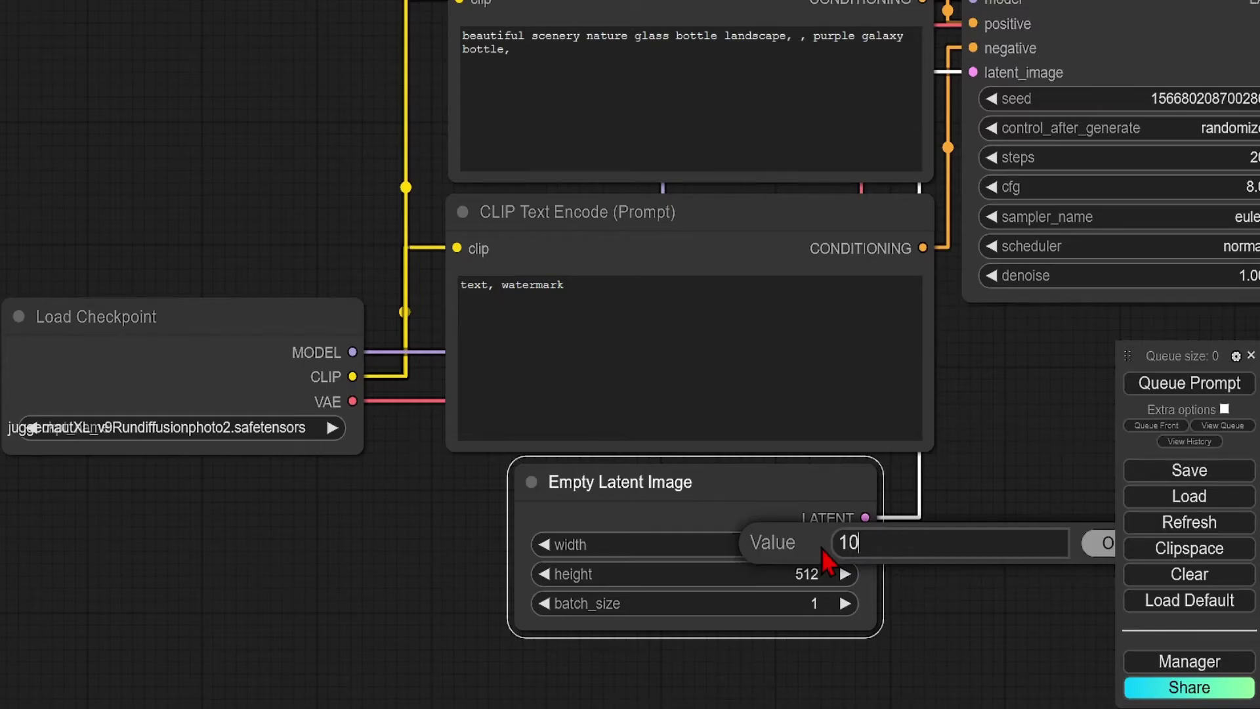
type("24")
key("Return")
left_click(818, 577)
type("1")
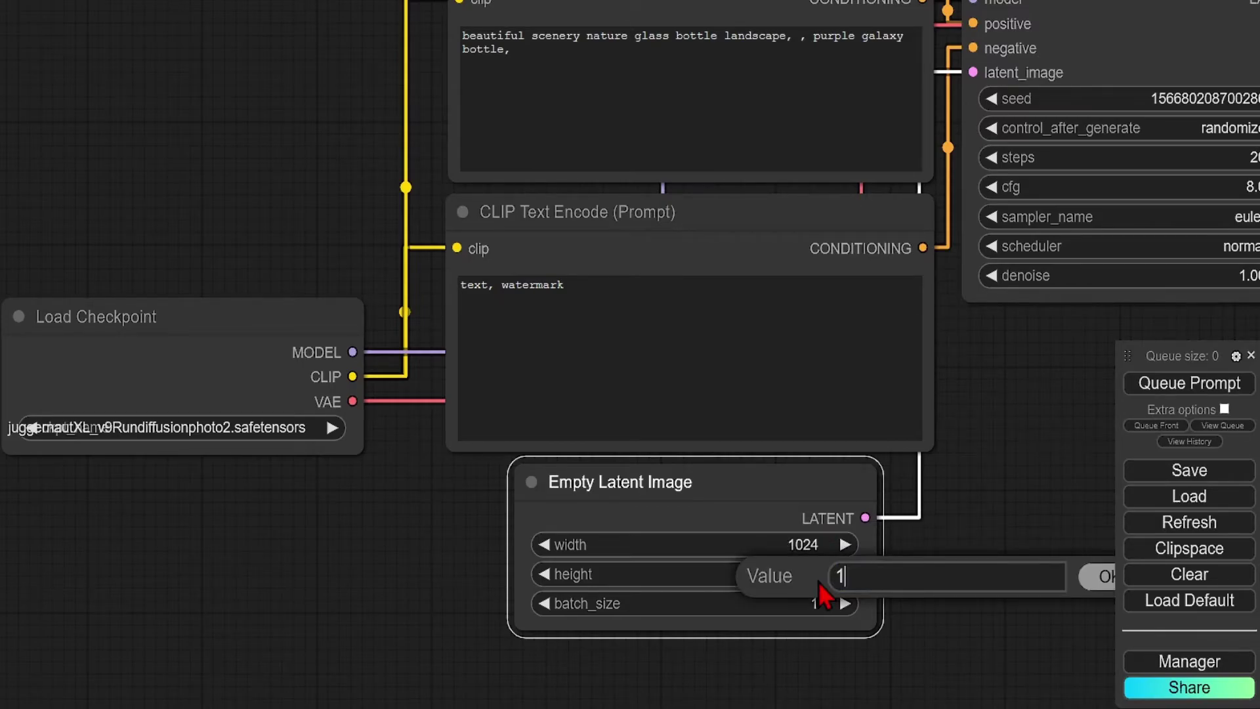
type("024")
key("Return")
Set the KSampler to 30 steps and CFG 6.0.
left_click_drag(1029, 328, 792, 436)
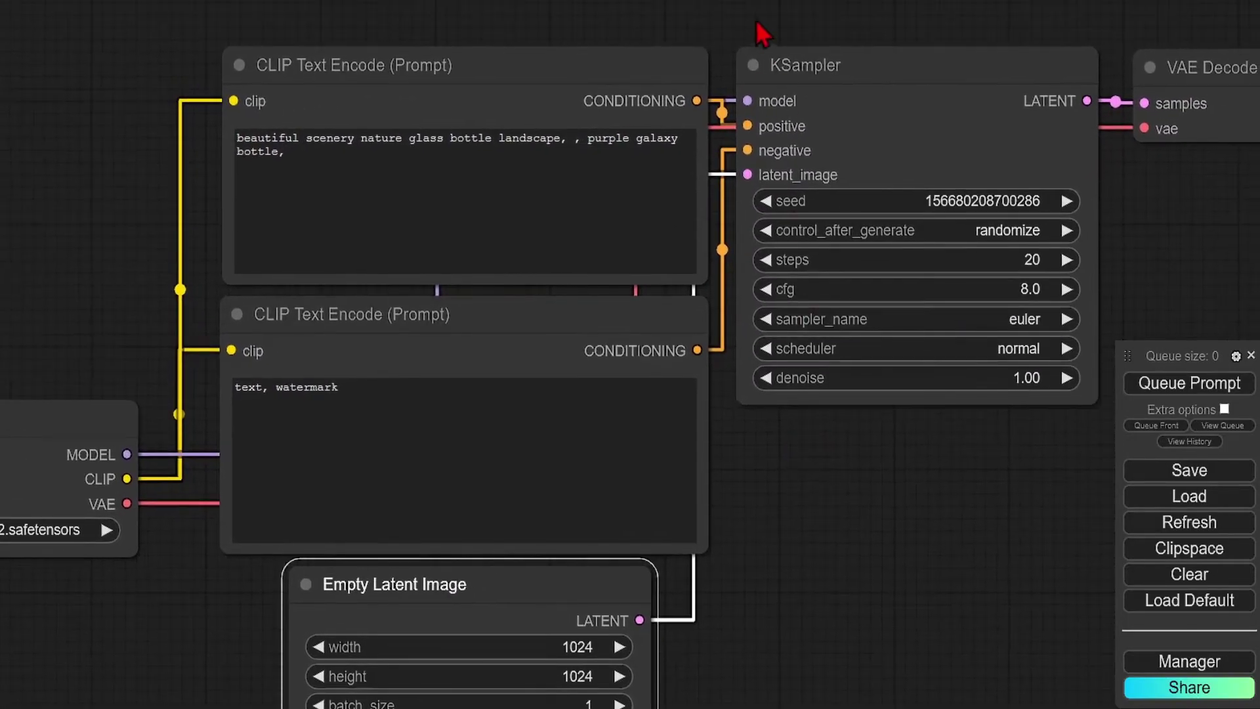
left_click(1040, 260)
type("30")
key("Return")
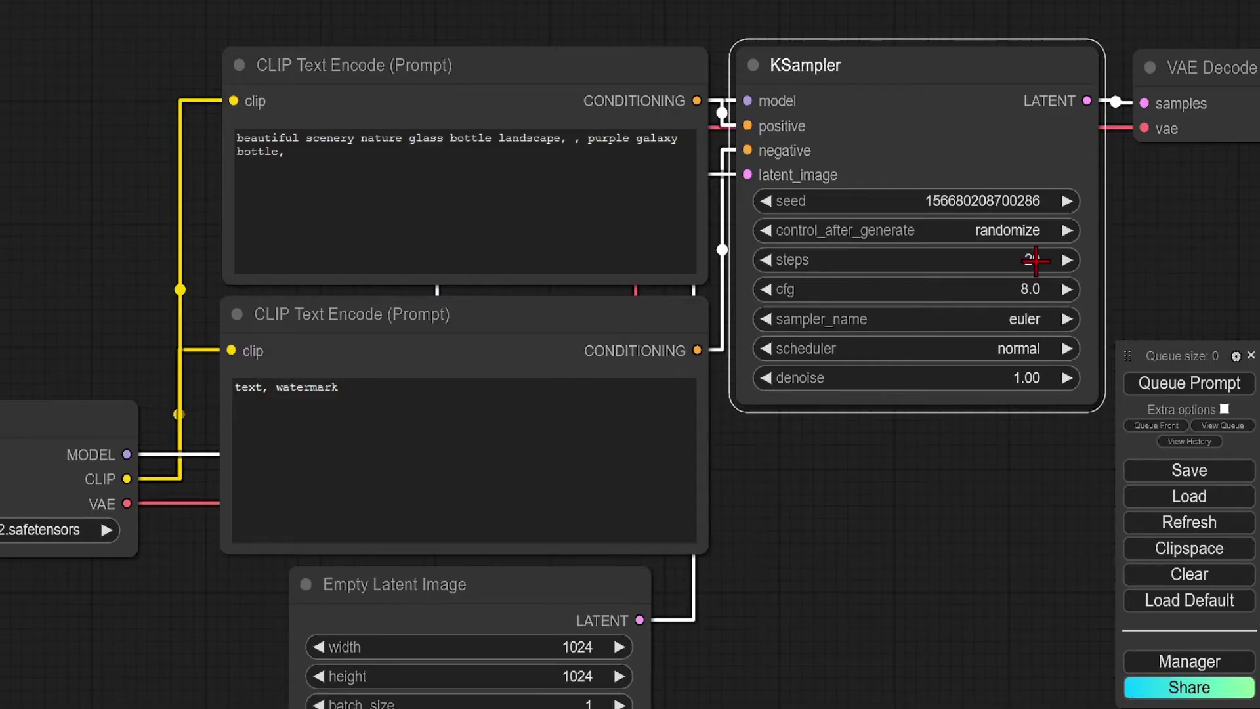
left_click(1029, 288)
type("6")
key("Return")
Choose the dpmpp_sde sampler with the karras scheduler.
left_click(1012, 318)
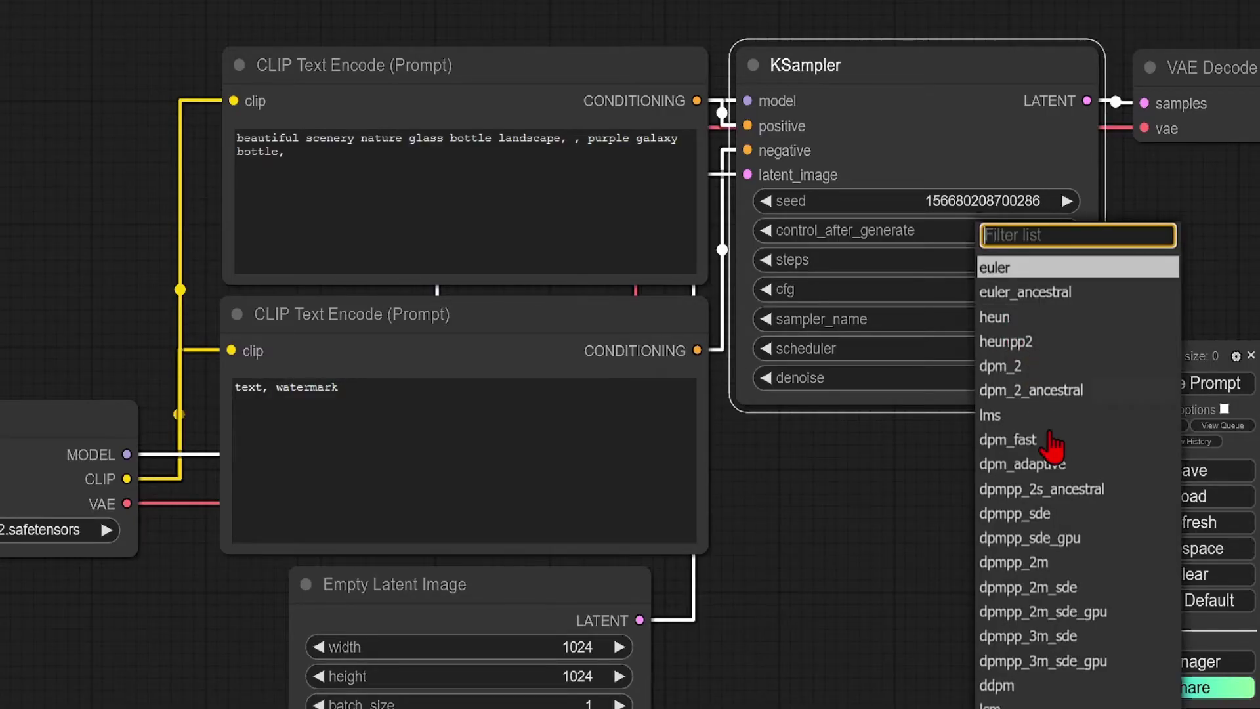
left_click(1042, 514)
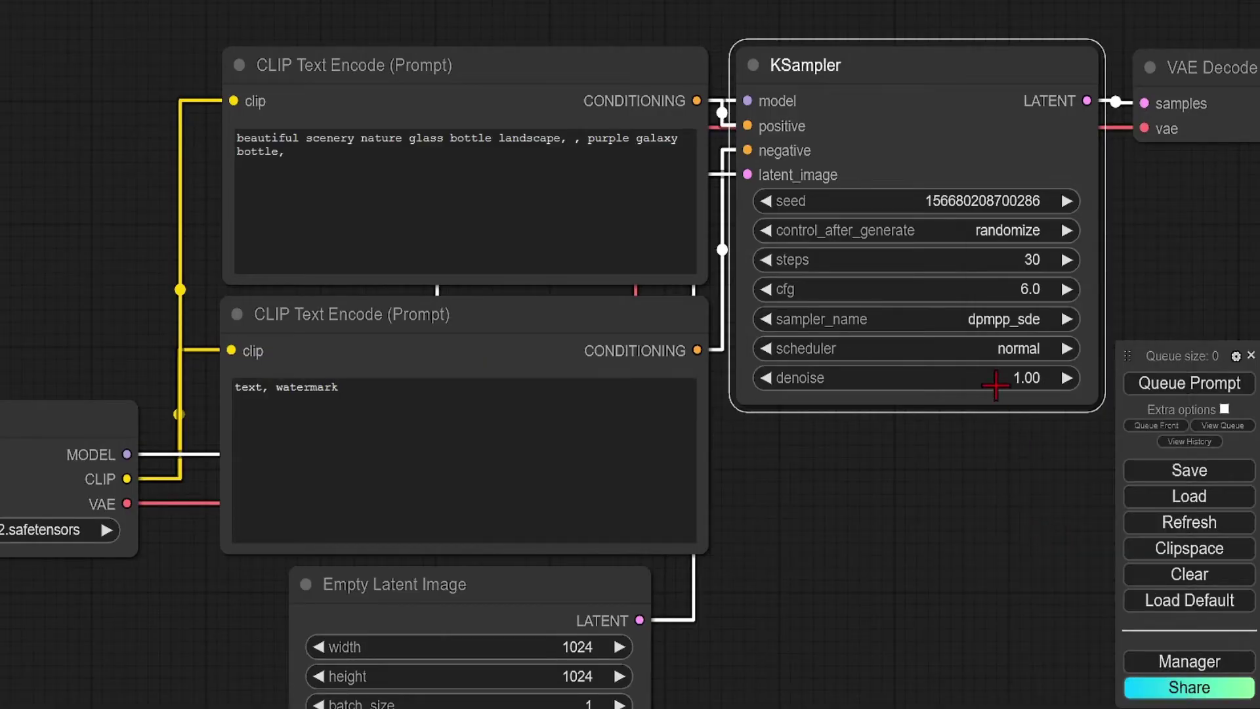
left_click(1014, 349)
left_click(1021, 359)
scroll(958, 507, "down", 1)
scroll(917, 515, "down", 1)
scroll(918, 516, "down", 1)
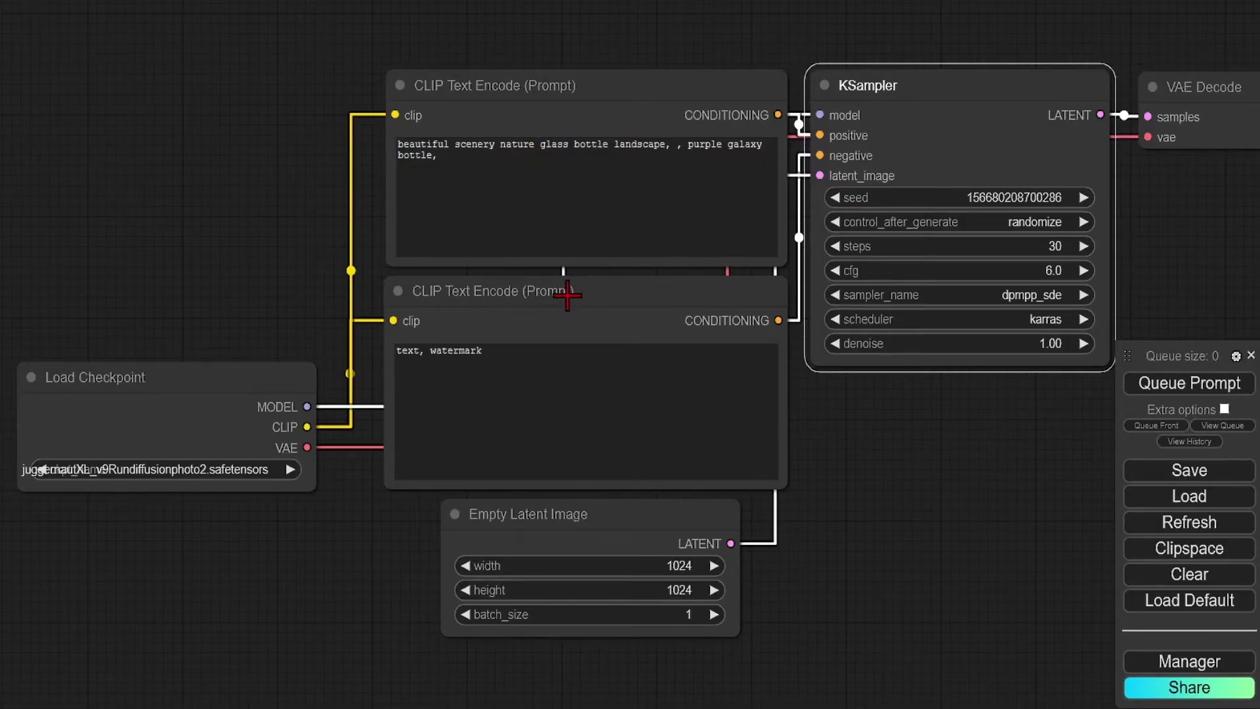
Replace the positive prompt with the concrete urban space and glass museum architecture prompt.
left_click(413, 172)
type("Architecture photography close-up of modern concrete urban space with short grass areas and people, modern glass museum by coast and sea in background, first person perspective, shallow depth of field, warm lighting, dusk,")
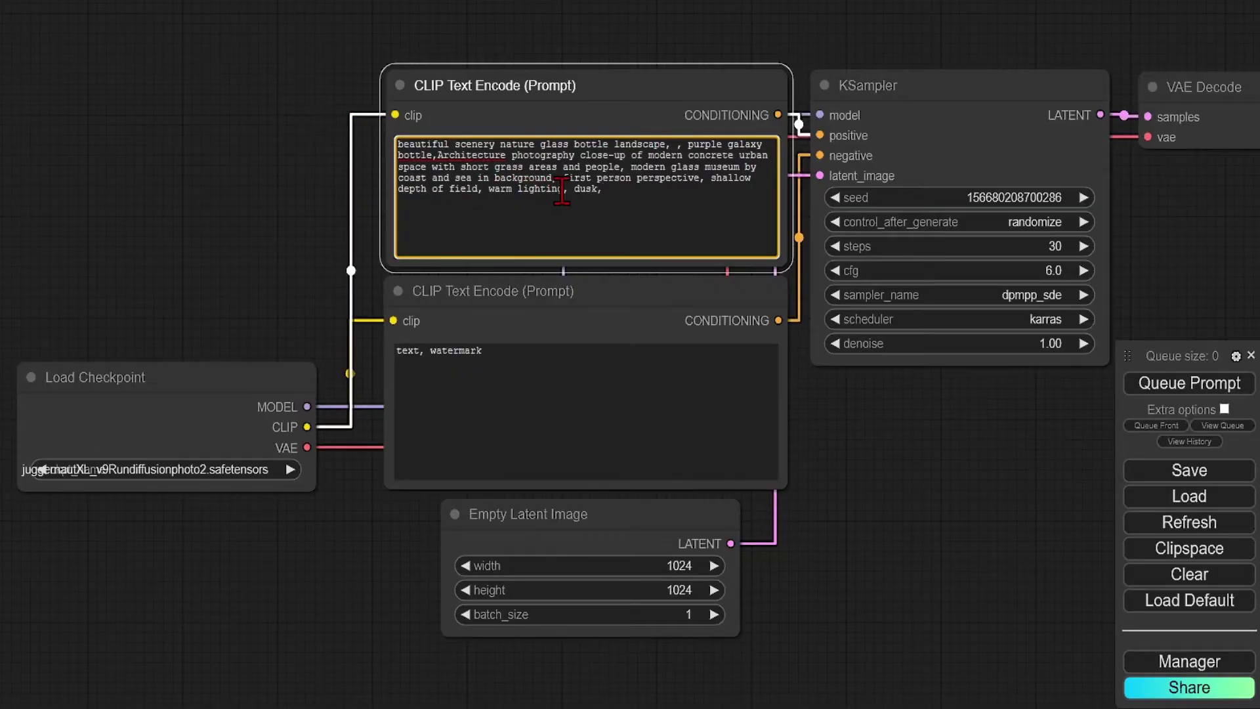
key("ctrl+a")
type("Architecture photography close-up of modern concrete urban space with short grass areas and people, modern glass museum by coast and sea in background, first person perspective, shallow depth of field, warm lighting, dusk,")
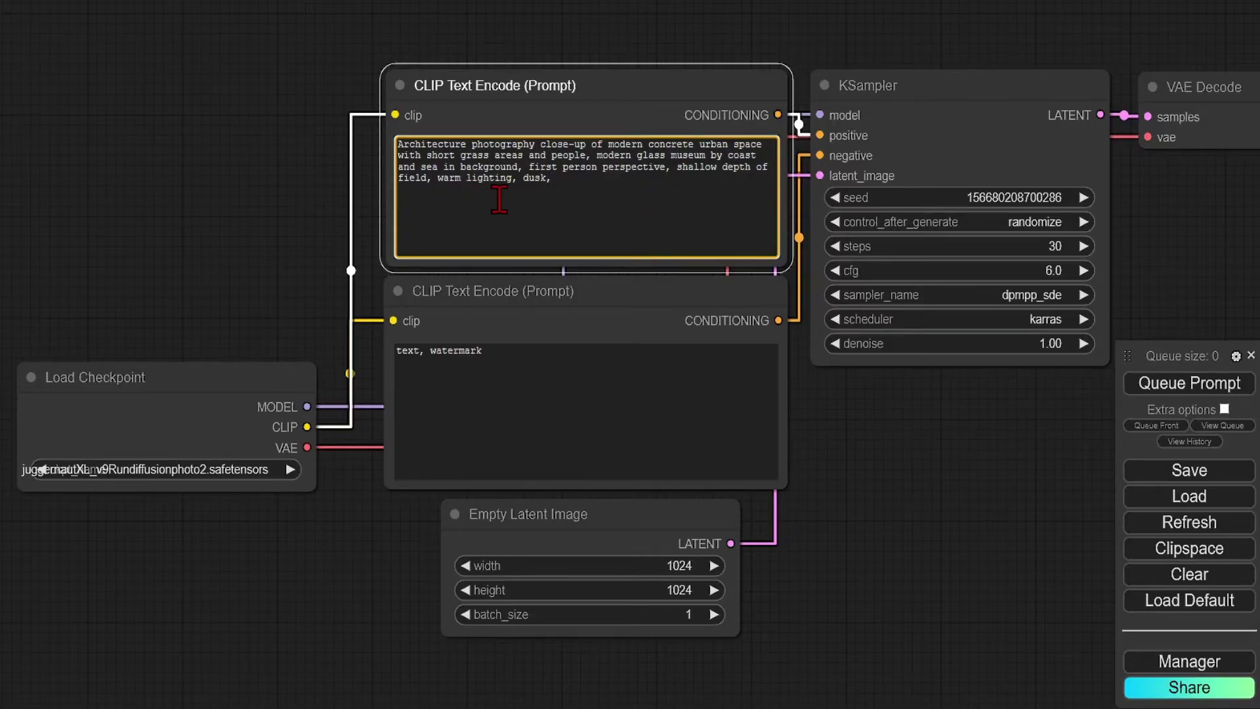
left_click(548, 397)
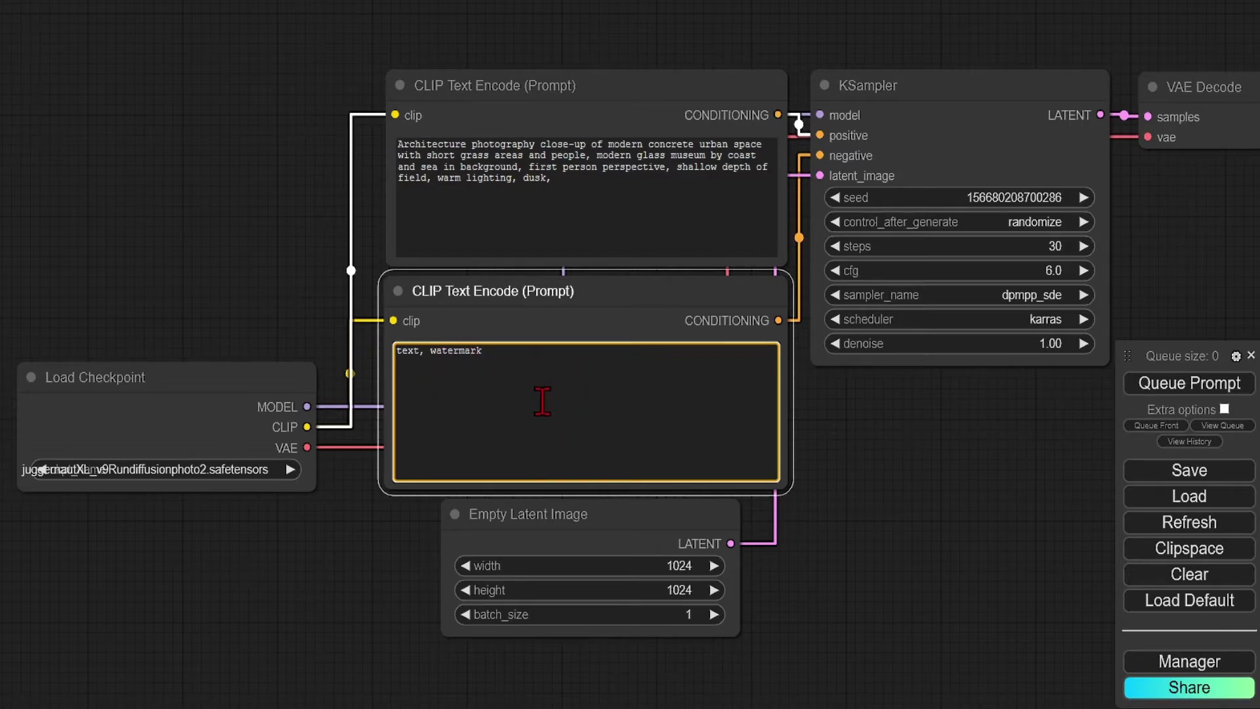
left_click(912, 438)
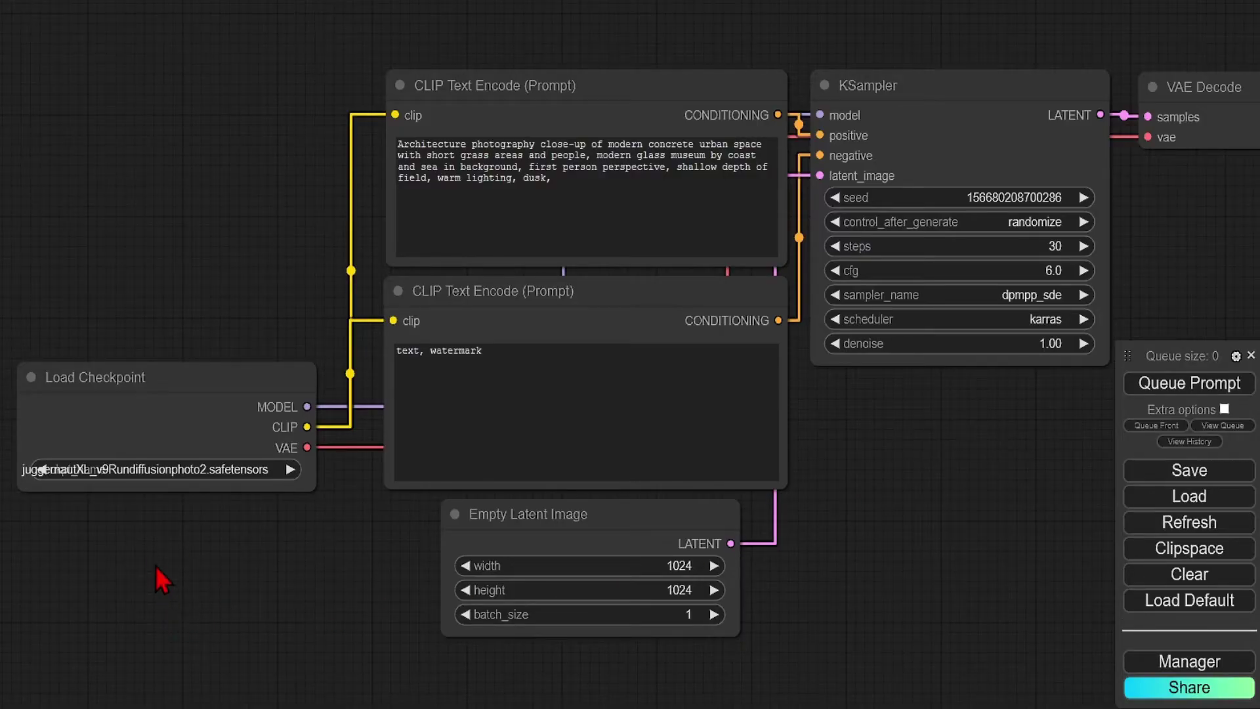
Queue the workflow and wait for the dusk concrete walkway image.
left_click(1148, 388)
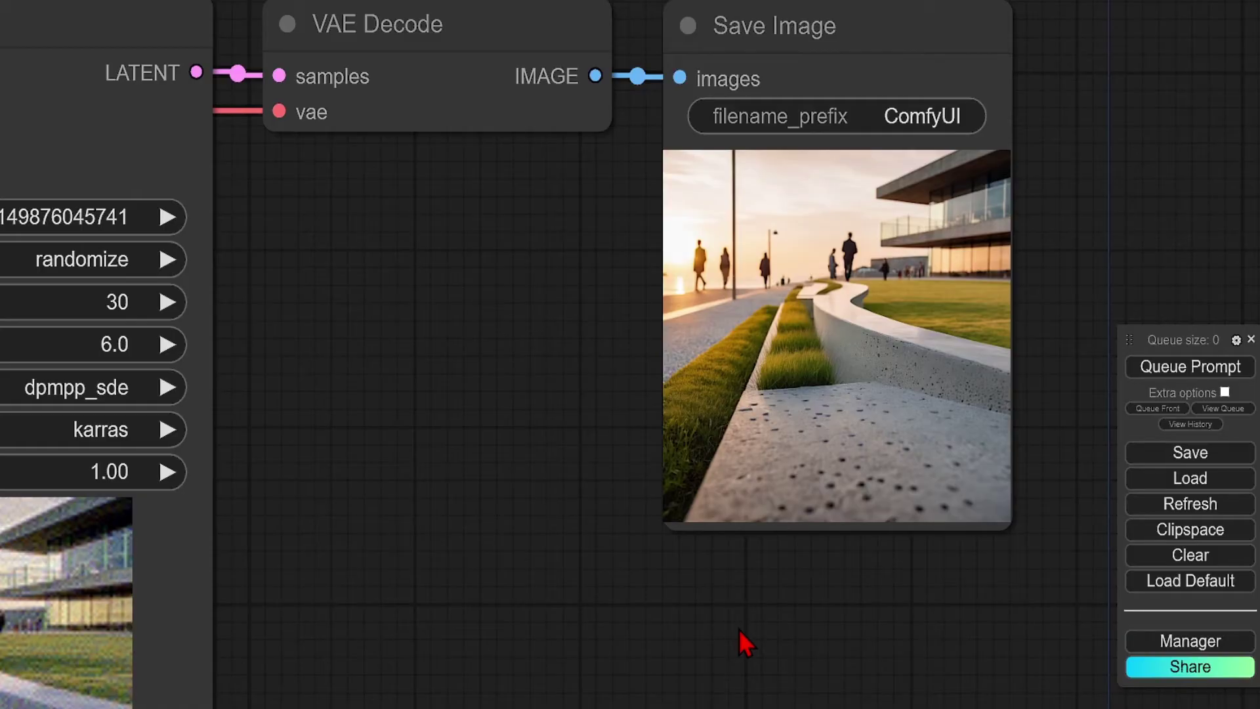
Copy all workflow nodes and paste the duplicate below the original graph.
scroll(812, 307, "down", 2)
scroll(813, 307, "down", 6)
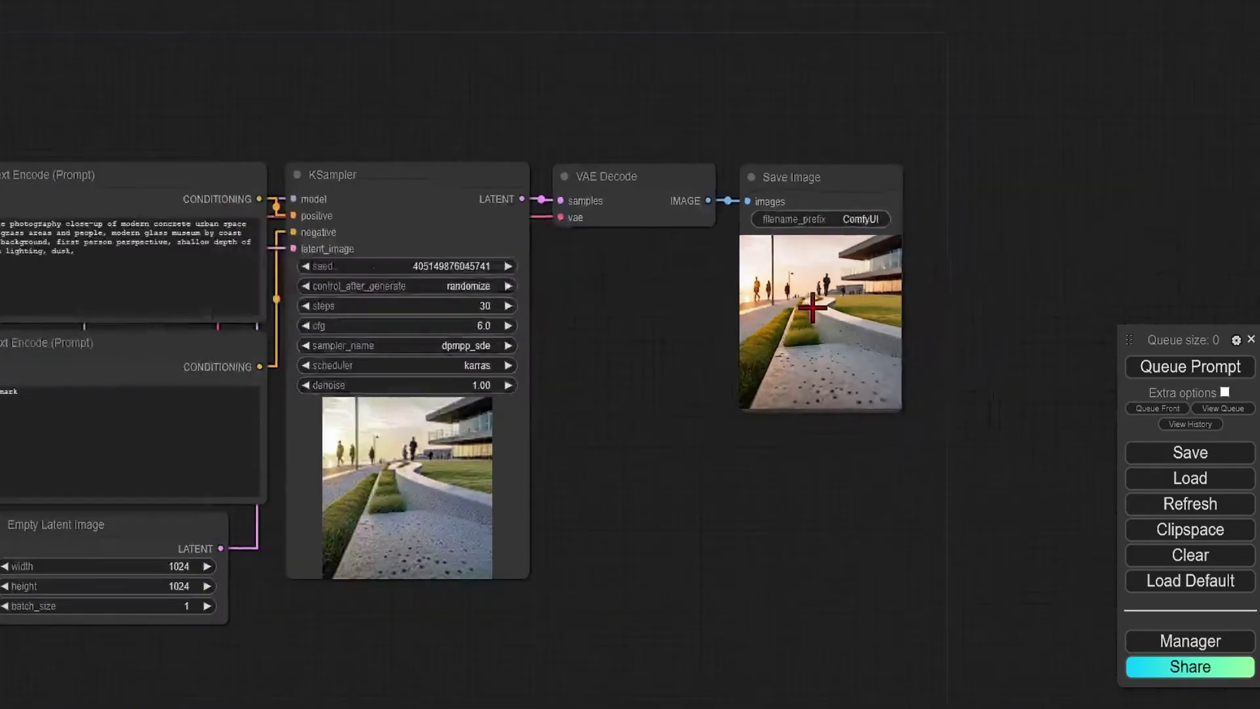
scroll(813, 307, "down", 4)
left_click_drag(938, 519, 3, 122)
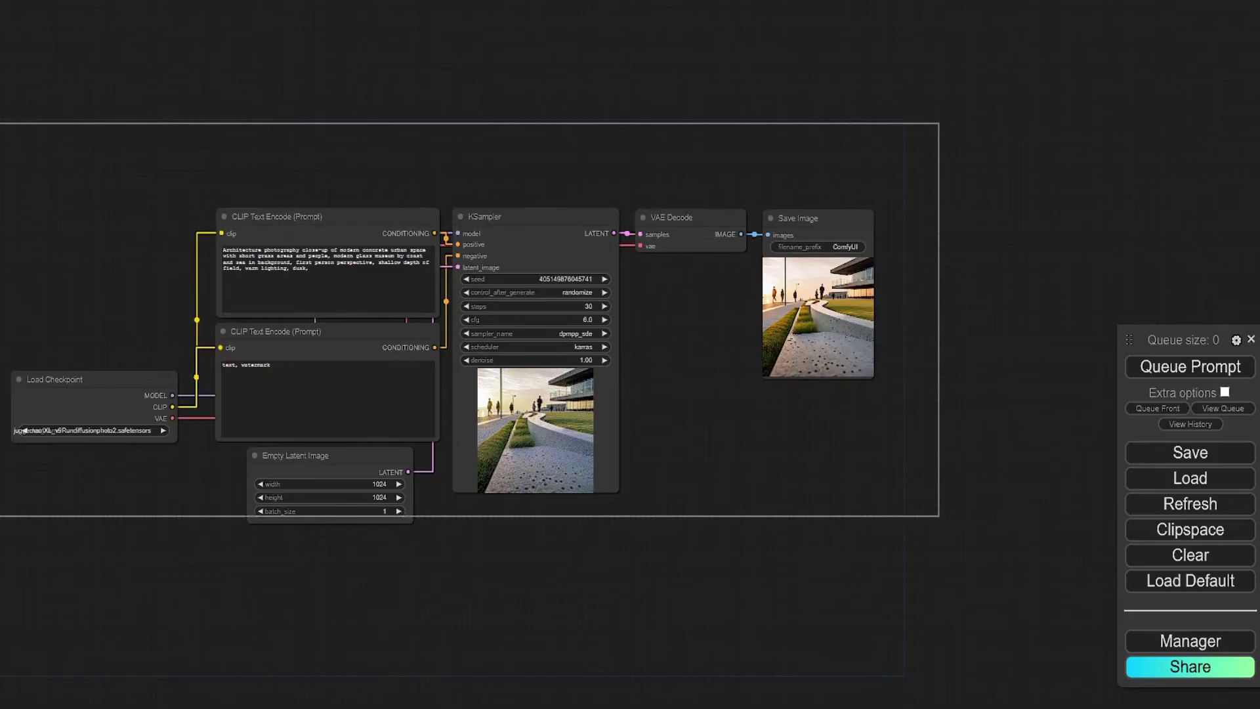
key("ctrl+c")
key("ctrl+v")
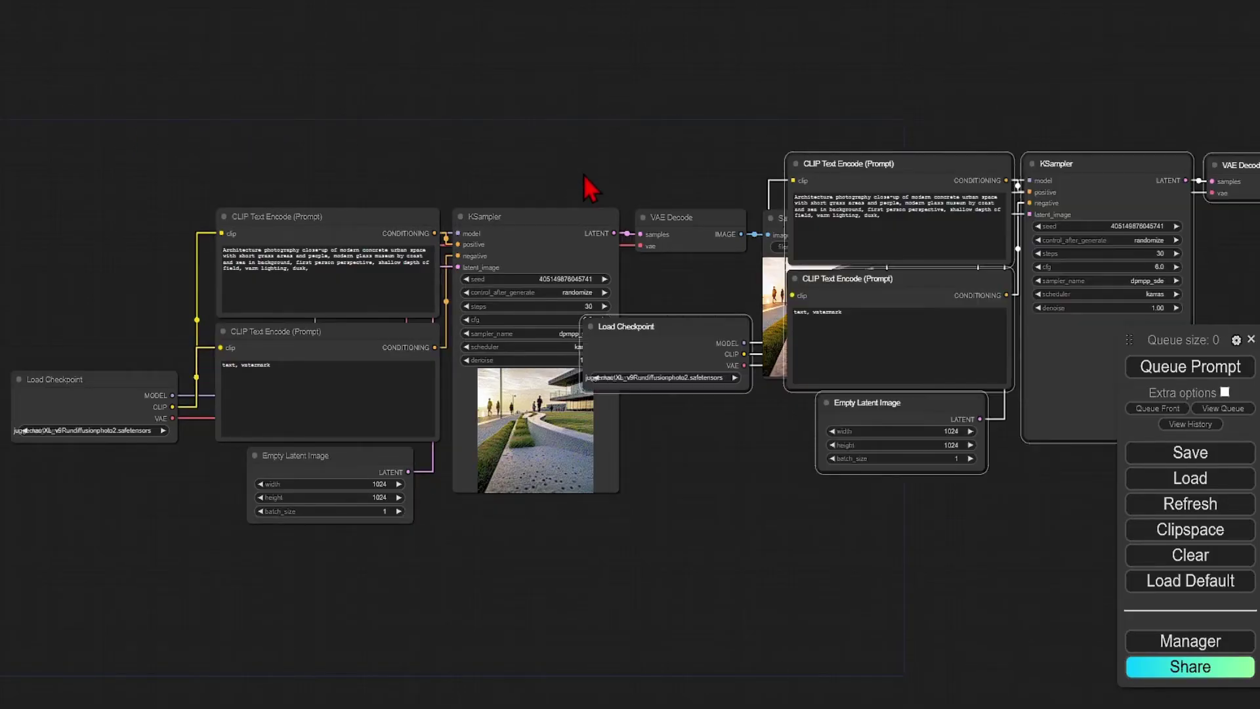
left_click_drag(933, 161, 337, 560)
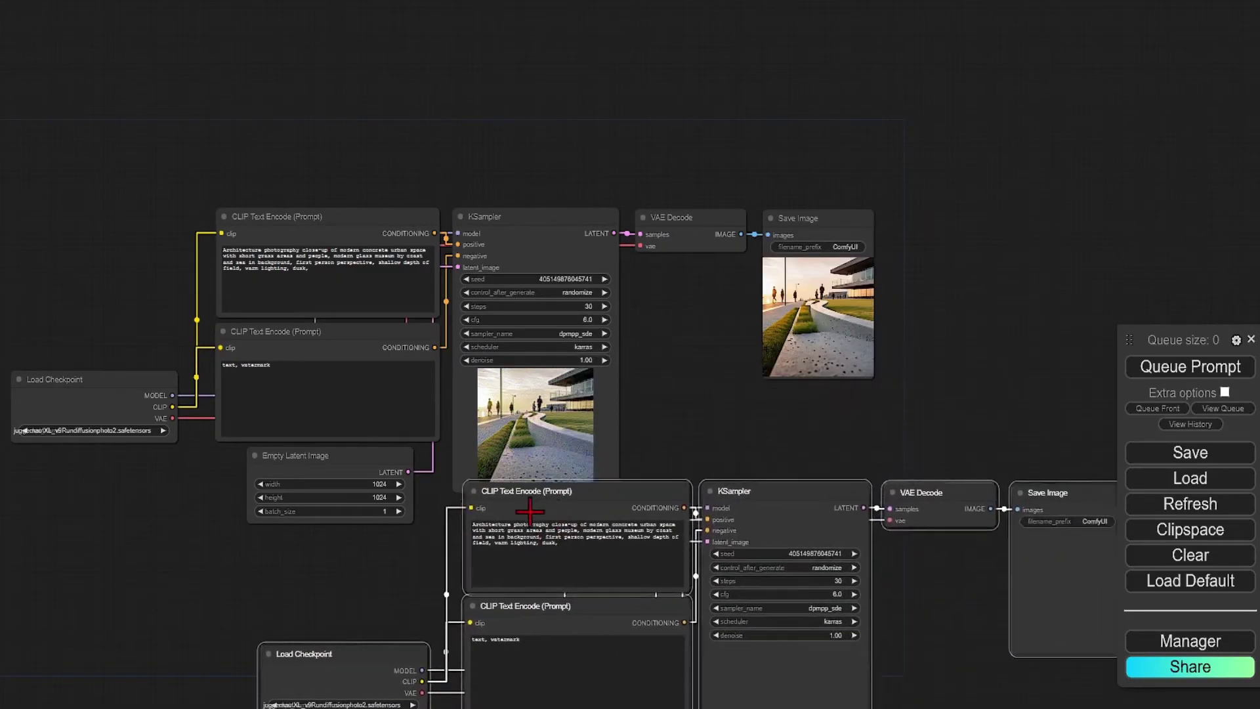
Set the lower Load Checkpoint to realvisxlV40_v40Bakedvae.safetensors.
left_click_drag(711, 450, 905, 169)
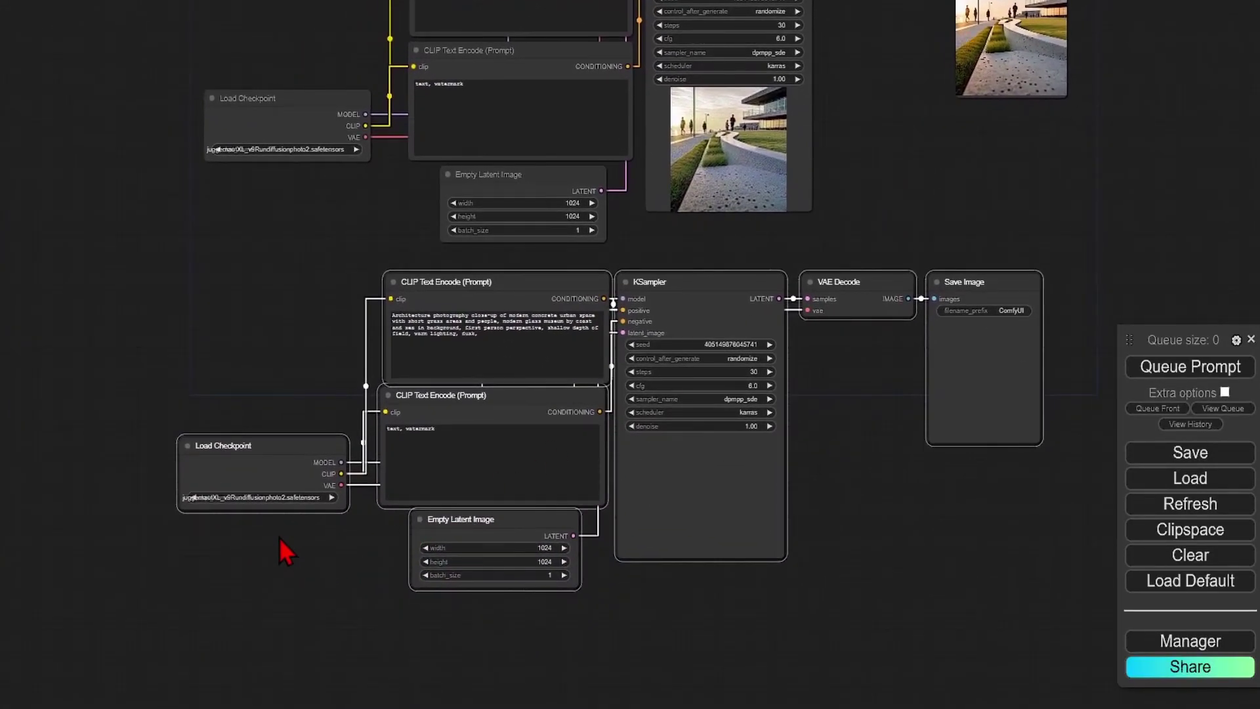
scroll(278, 536, "up", 5)
scroll(279, 537, "up", 3)
left_click(255, 455)
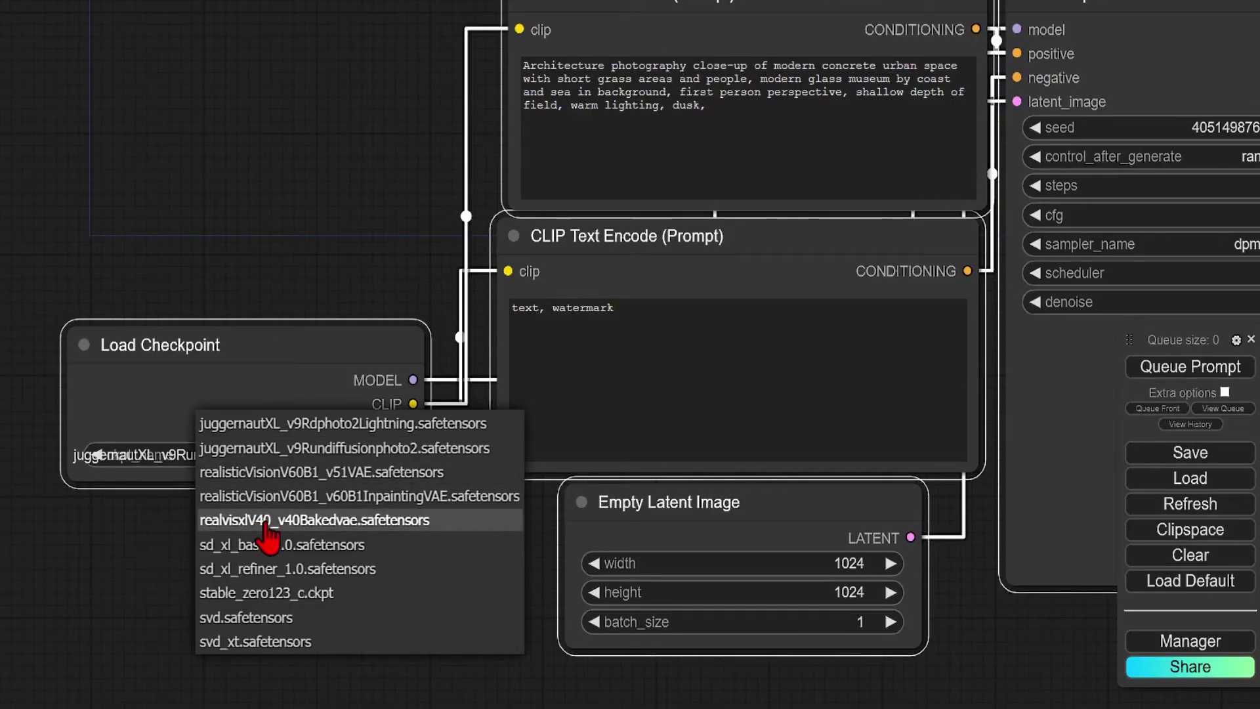
left_click(269, 521)
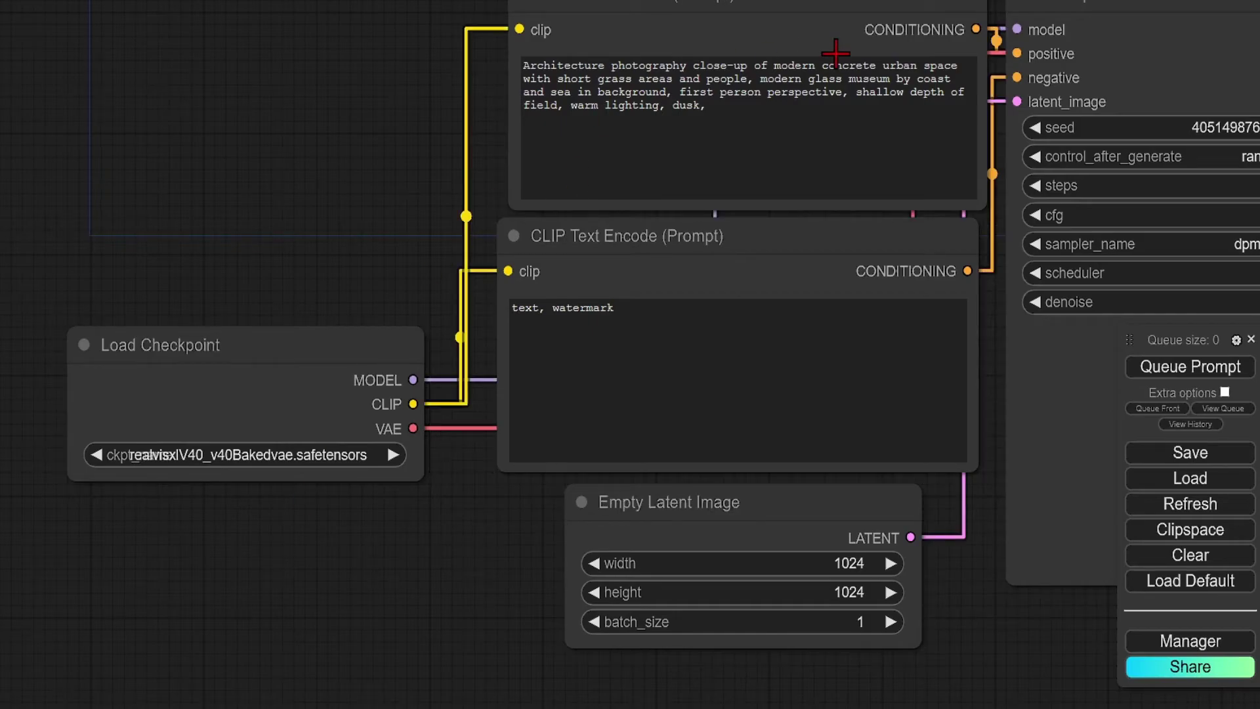
scroll(273, 534, "down", 3)
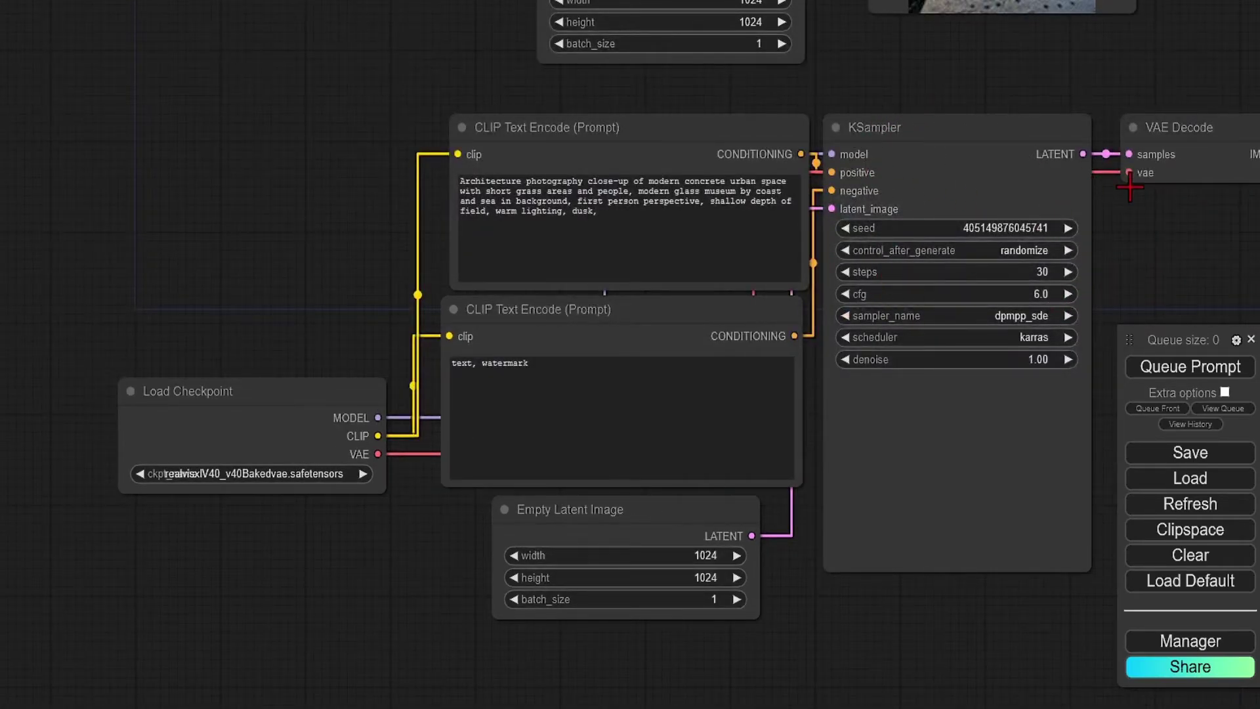
mouse_move(1164, 236)
left_mouse_down()
mouse_move(1010, 250)
mouse_move(981, 360)
mouse_move(1003, 486)
left_mouse_up()
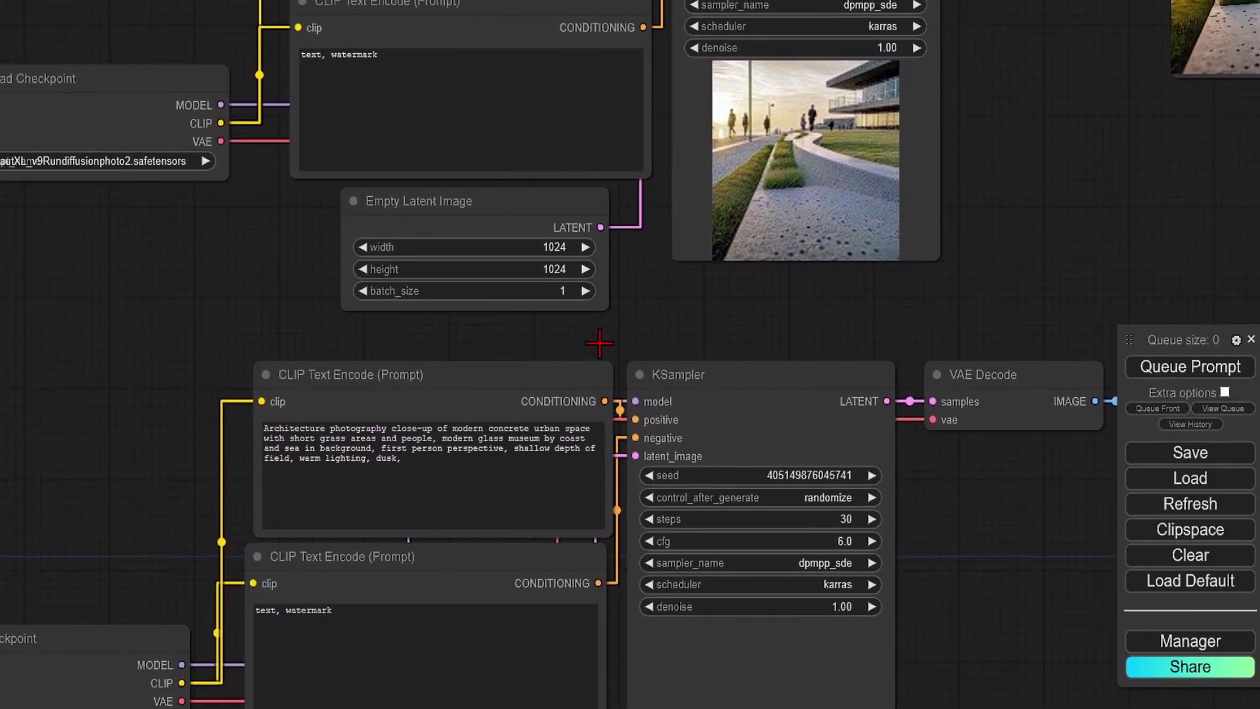
Bypass the upper Juggernaut Load Checkpoint and queue a RealVisXL-only generation.
right_click(173, 80)
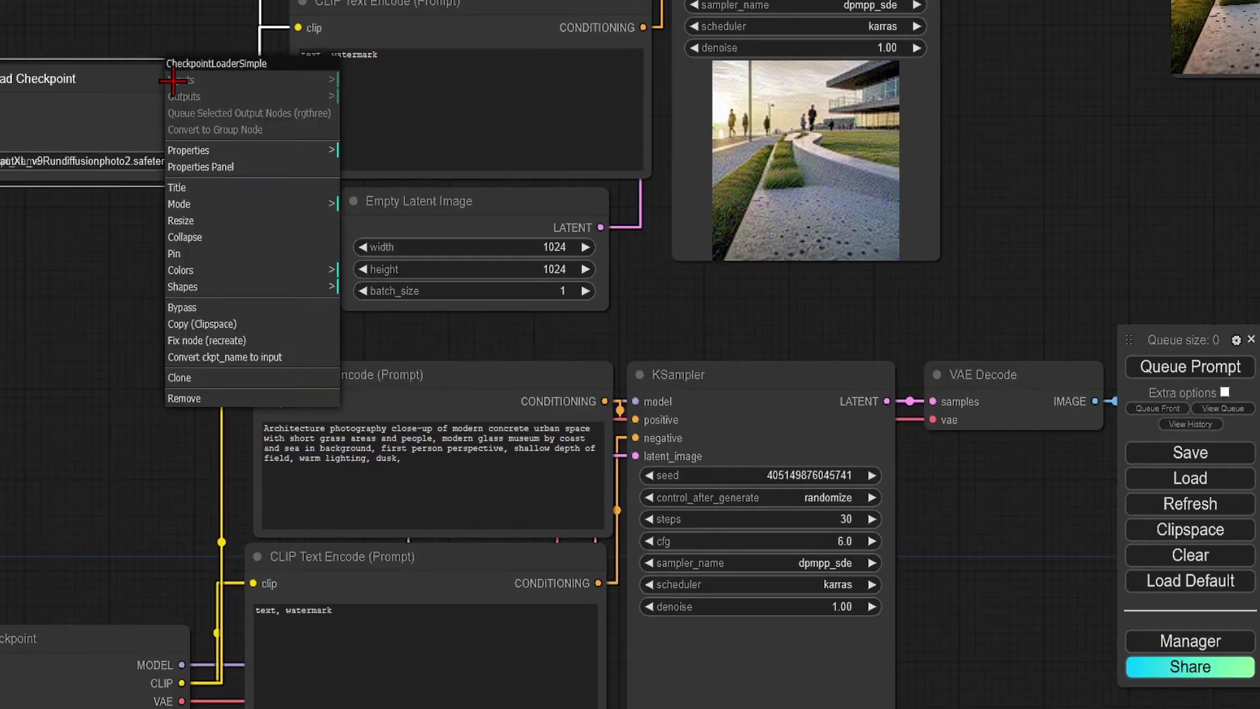
left_click(186, 307)
left_click_drag(1014, 581, 817, 379)
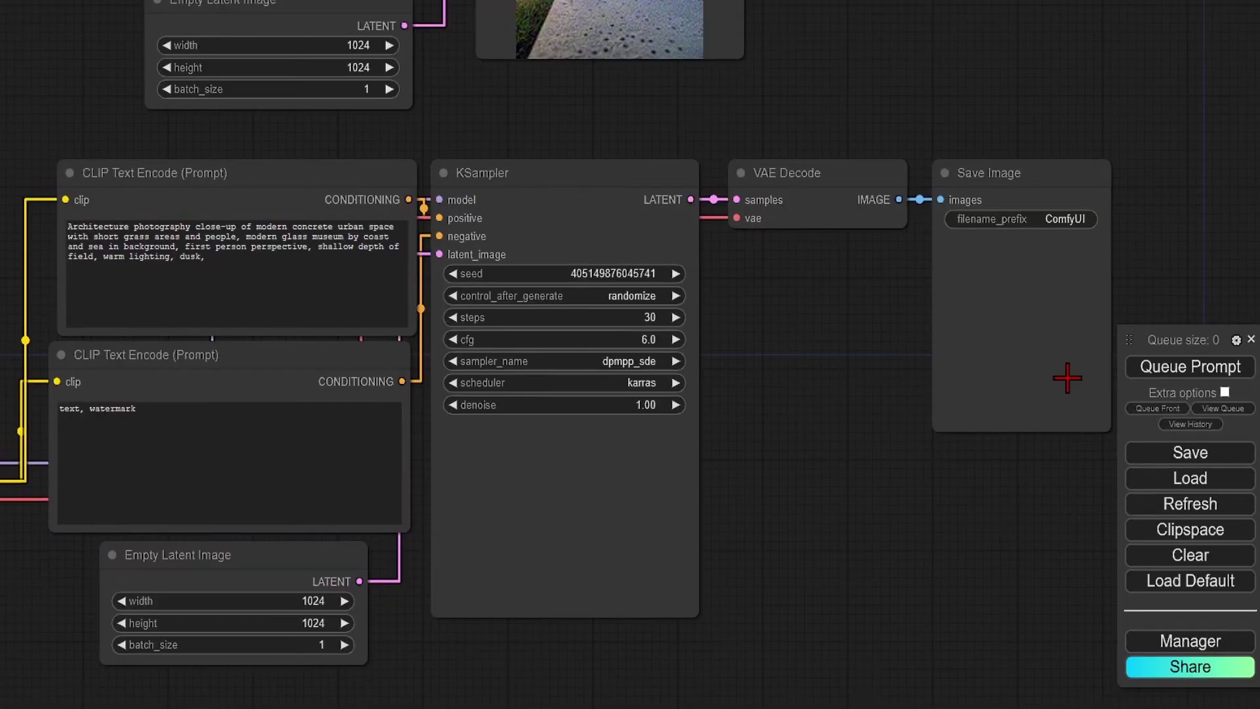
left_click(1157, 374)
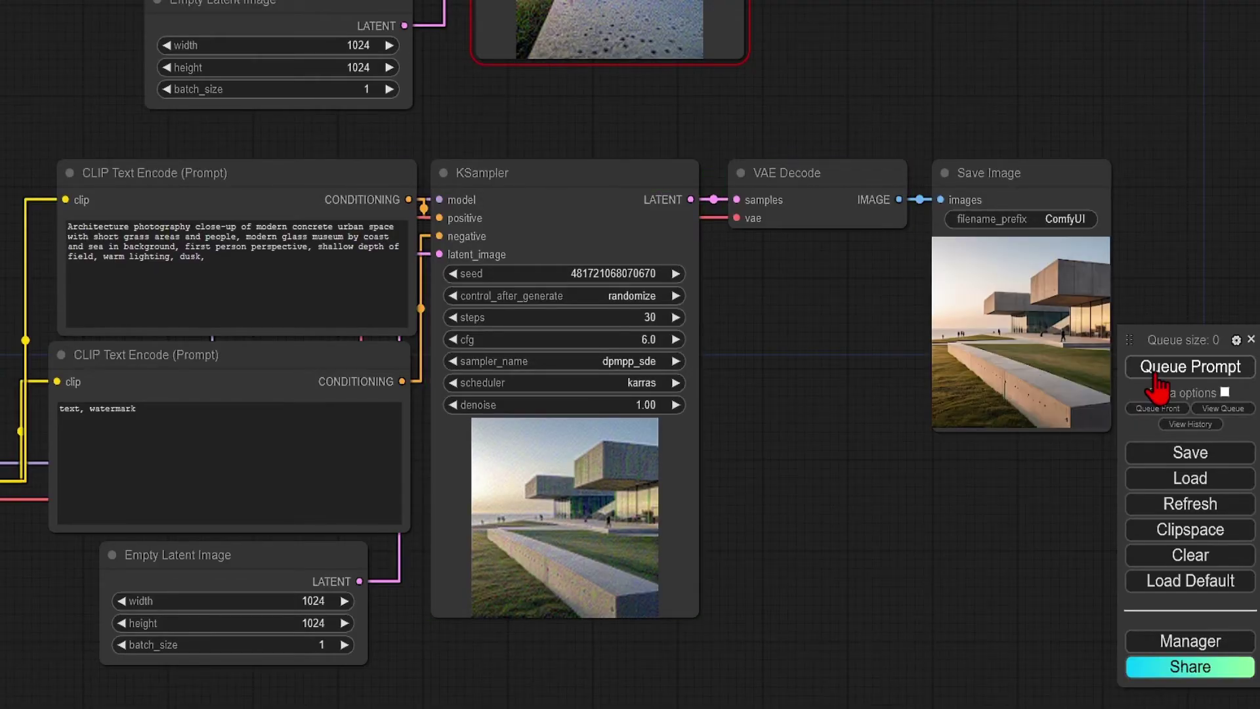
Drag the RealVisXL Save Image node up next to the Juggernaut Save Image.
scroll(1181, 276, "up", 3)
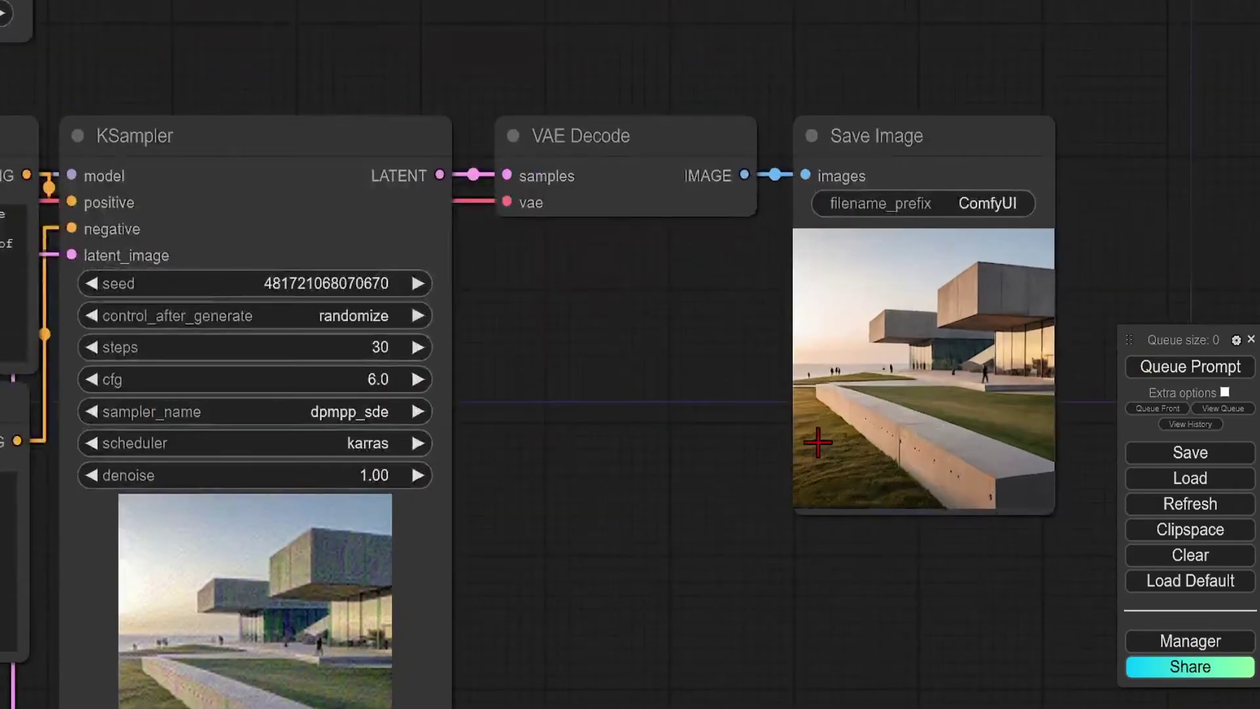
scroll(628, 504, "down", 3)
scroll(543, 641, "down", 3)
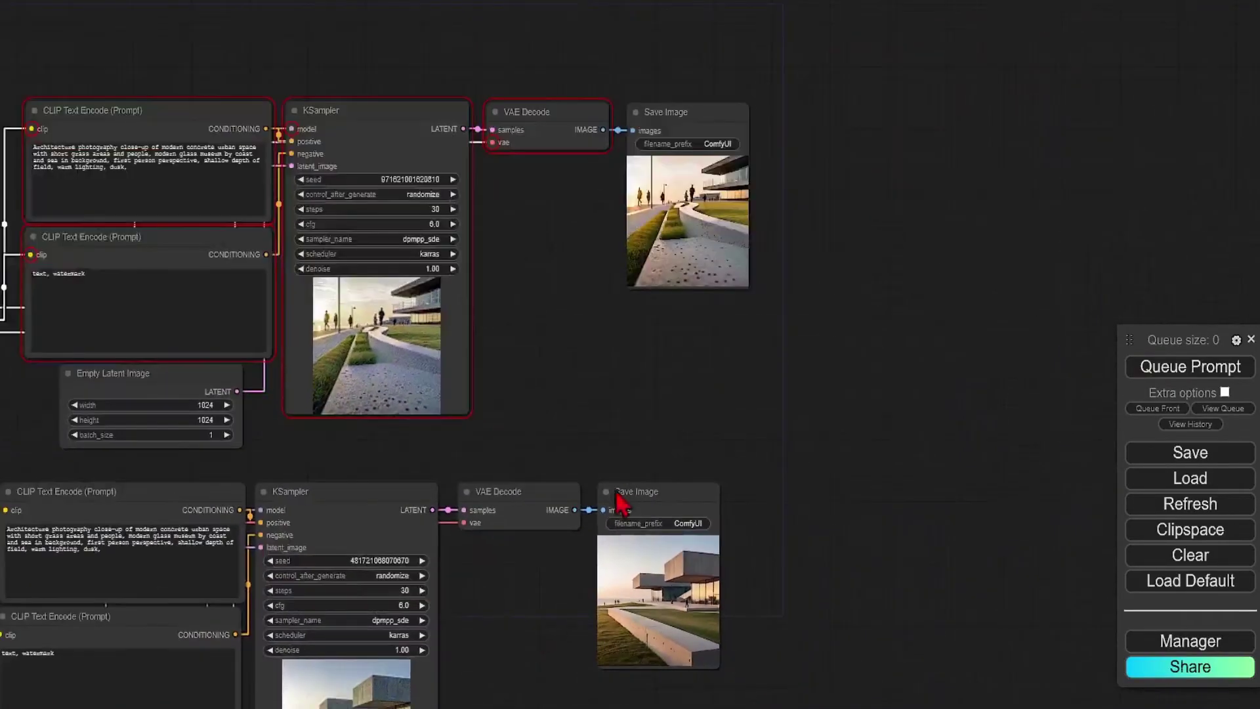
left_click(680, 475)
mouse_move(698, 470)
left_mouse_down()
mouse_move(895, 121)
mouse_move(853, 100)
mouse_move(849, 112)
left_mouse_up()
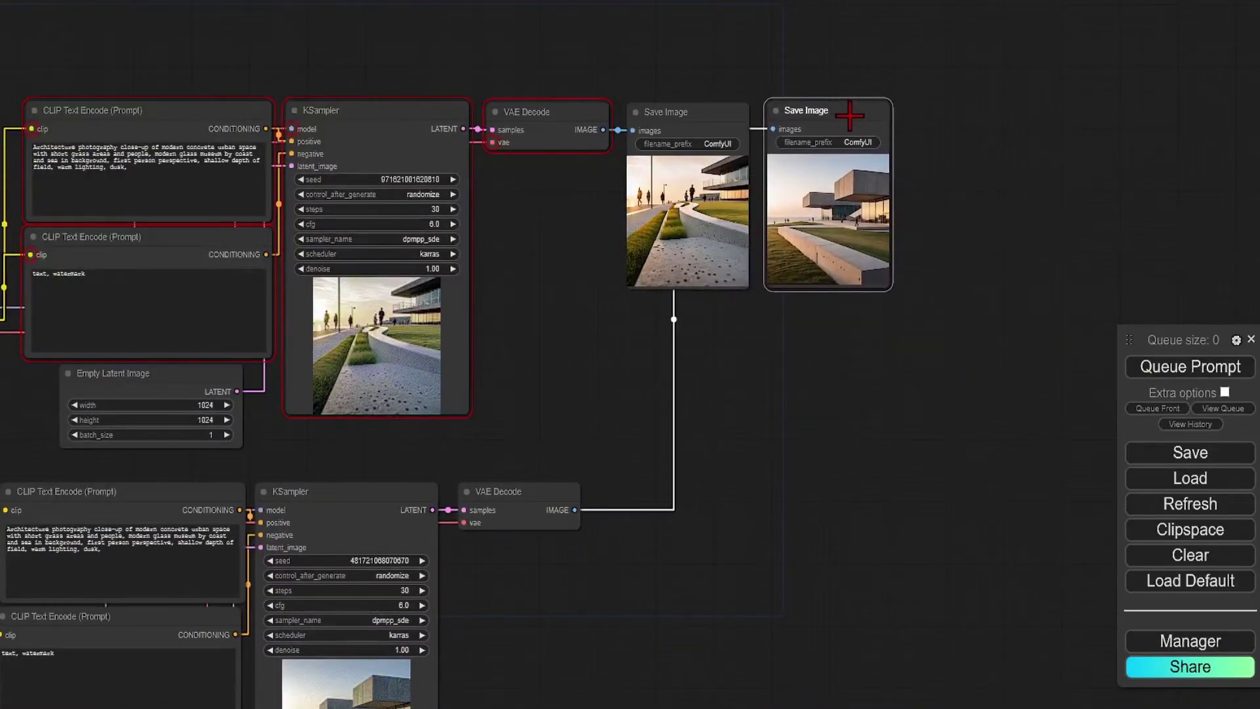
scroll(782, 156, "up", 2)
scroll(782, 156, "up", 2)
scroll(777, 150, "up", 1)
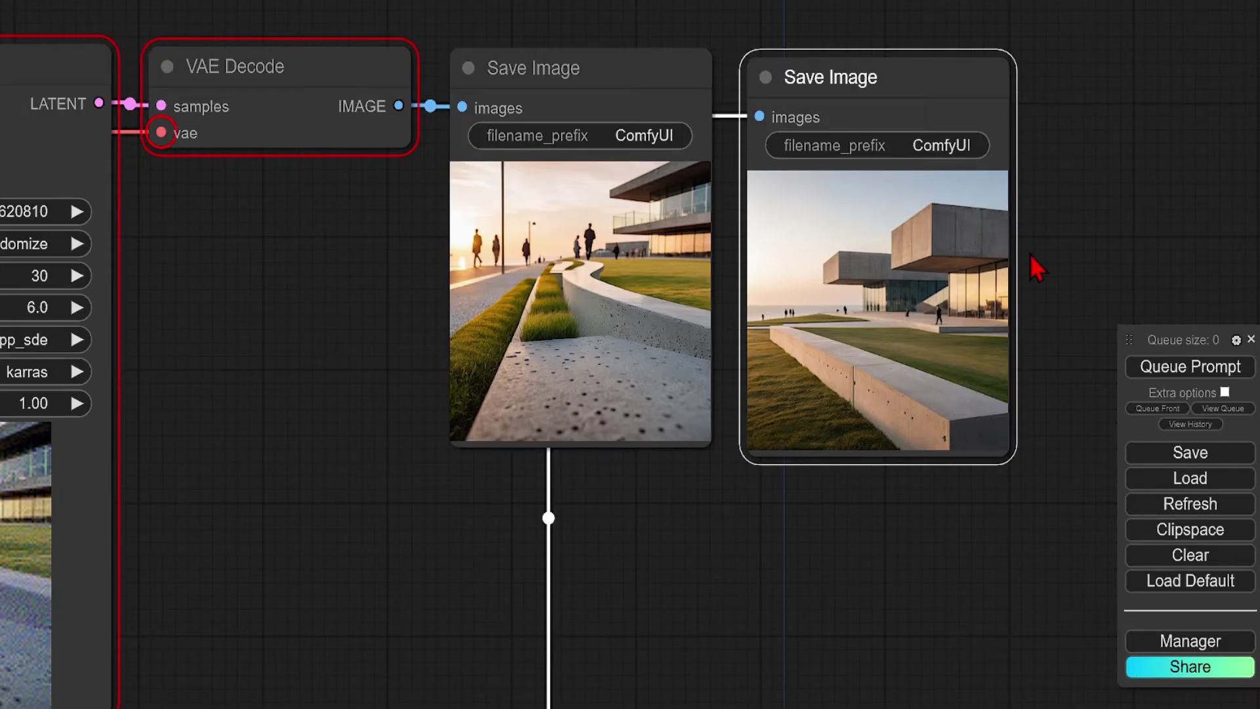
scroll(1090, 163, "down", 2)
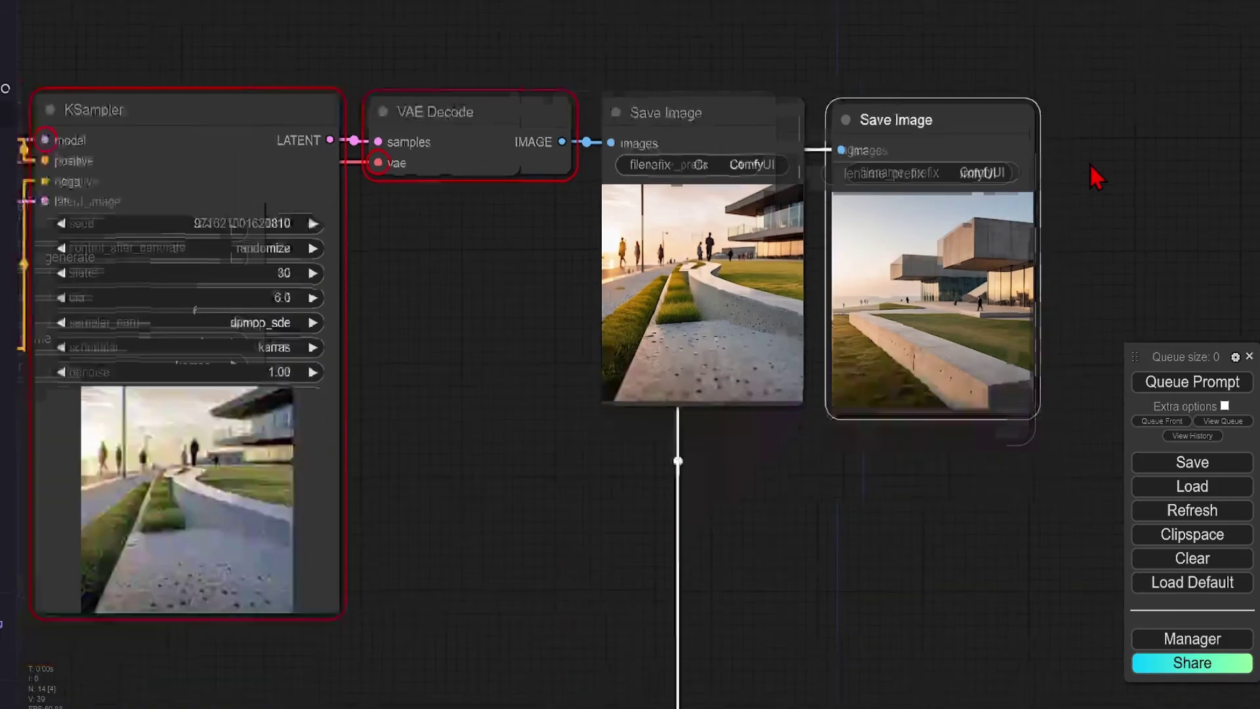
scroll(1089, 163, "down", 5)
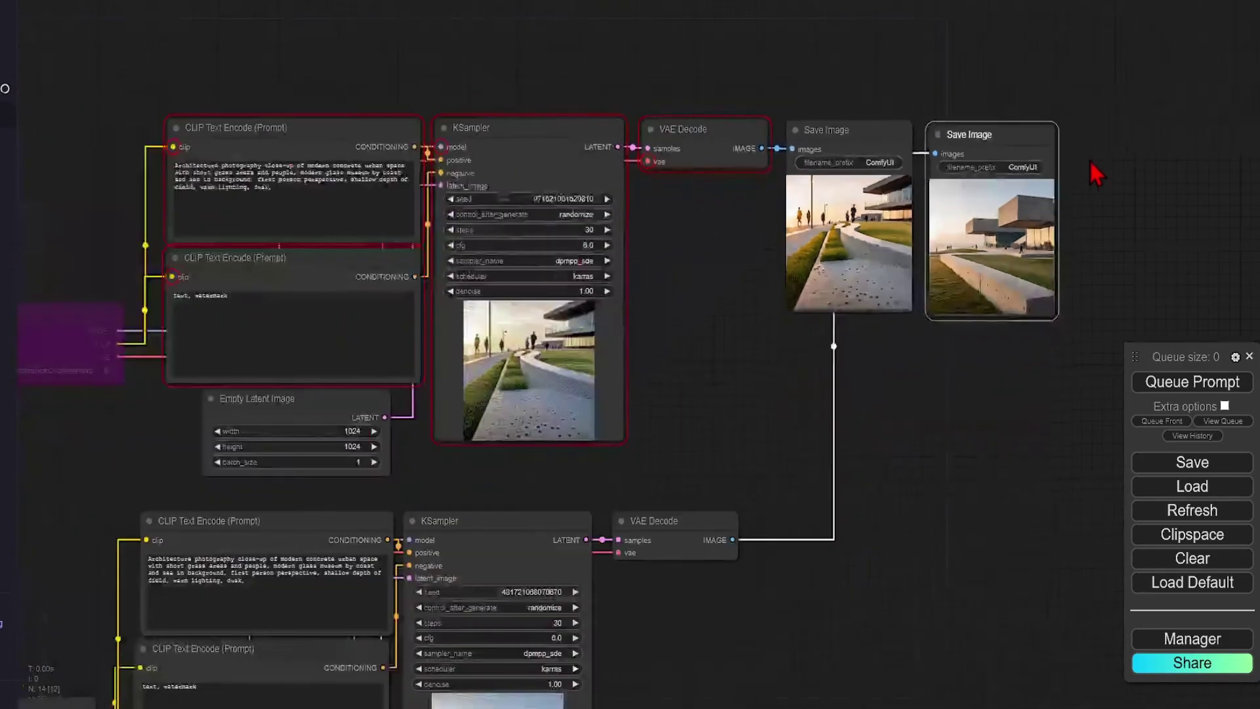
Un-bypass the Juggernaut XL Load Checkpoint node so both workflows run again.
right_click(69, 288)
left_click(98, 517)
scroll(1109, 148, "up", 7)
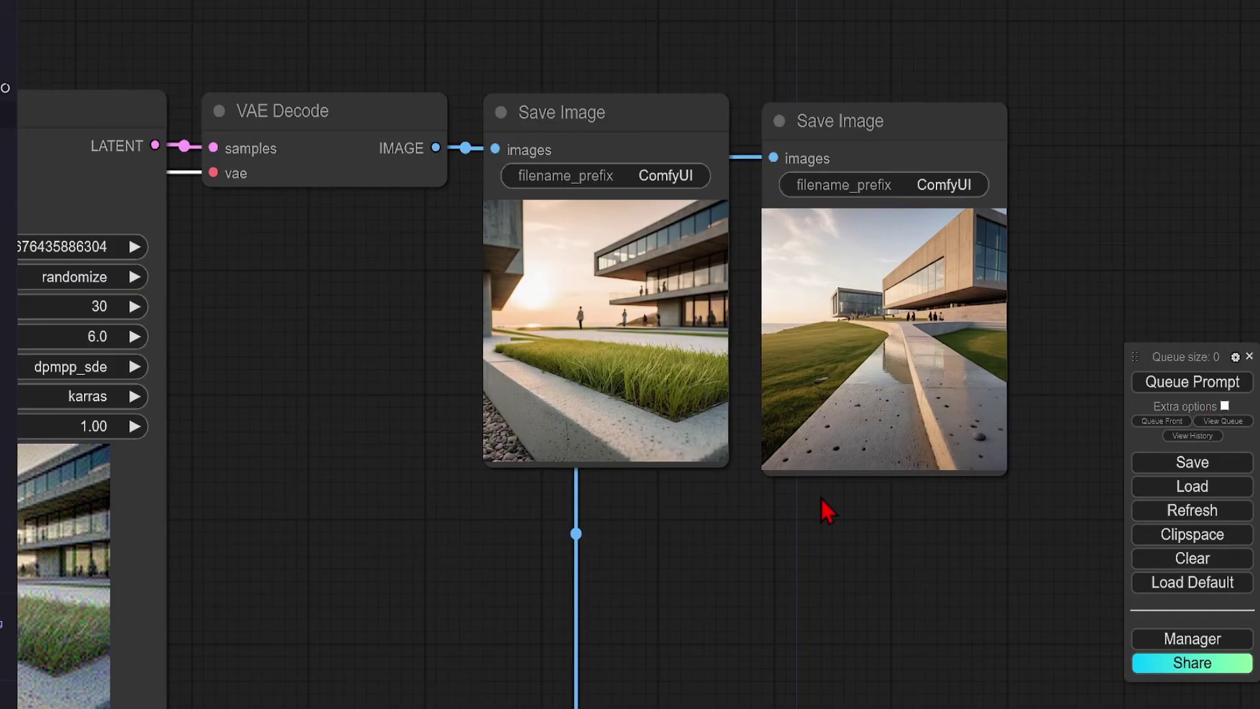
Replace the upper positive prompt with the modern parametric facade at dusk prompt.
scroll(1017, 498, "down", 5)
scroll(972, 505, "down", 3)
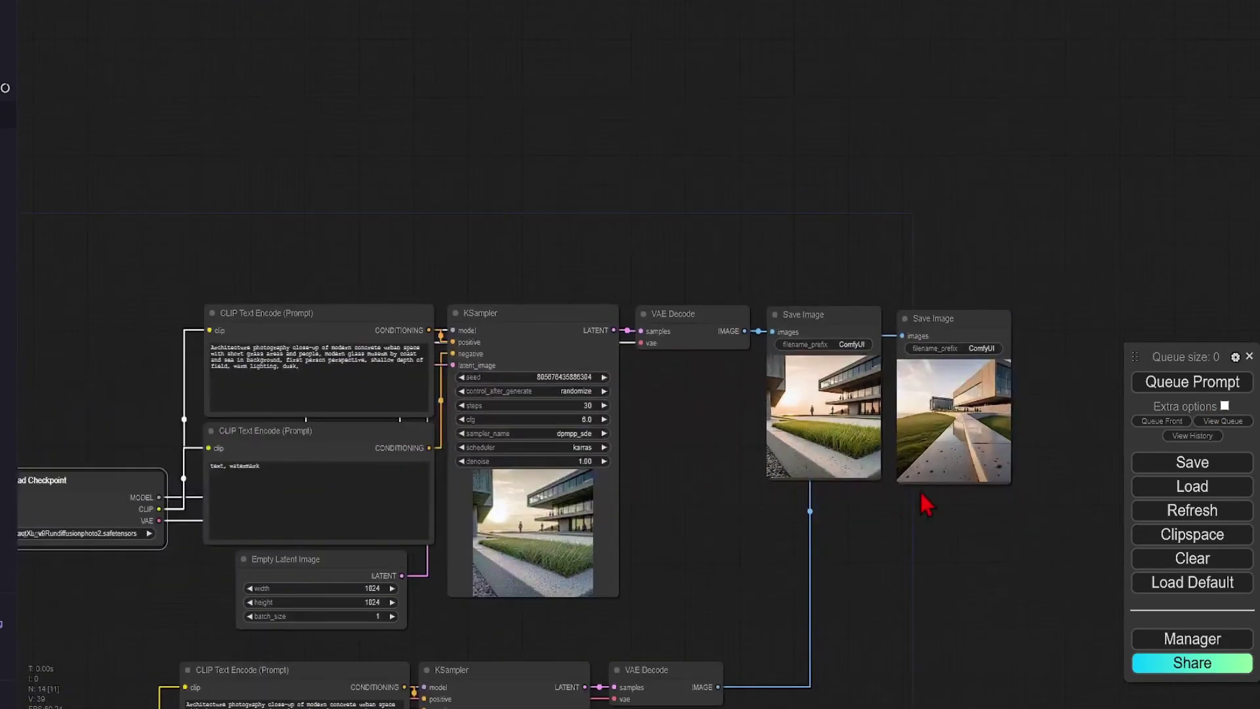
scroll(820, 407, "down", 2)
scroll(367, 400, "up", 5)
scroll(282, 393, "up", 7)
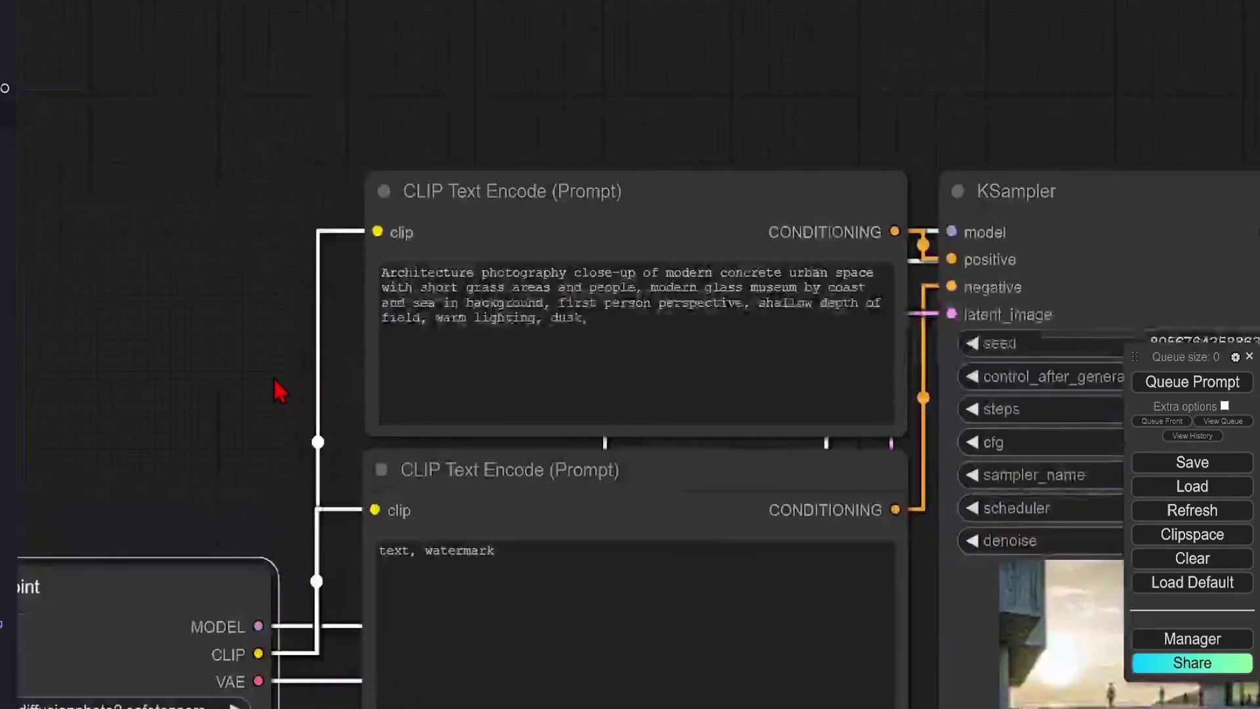
left_click(702, 352)
key("ctrl+a")
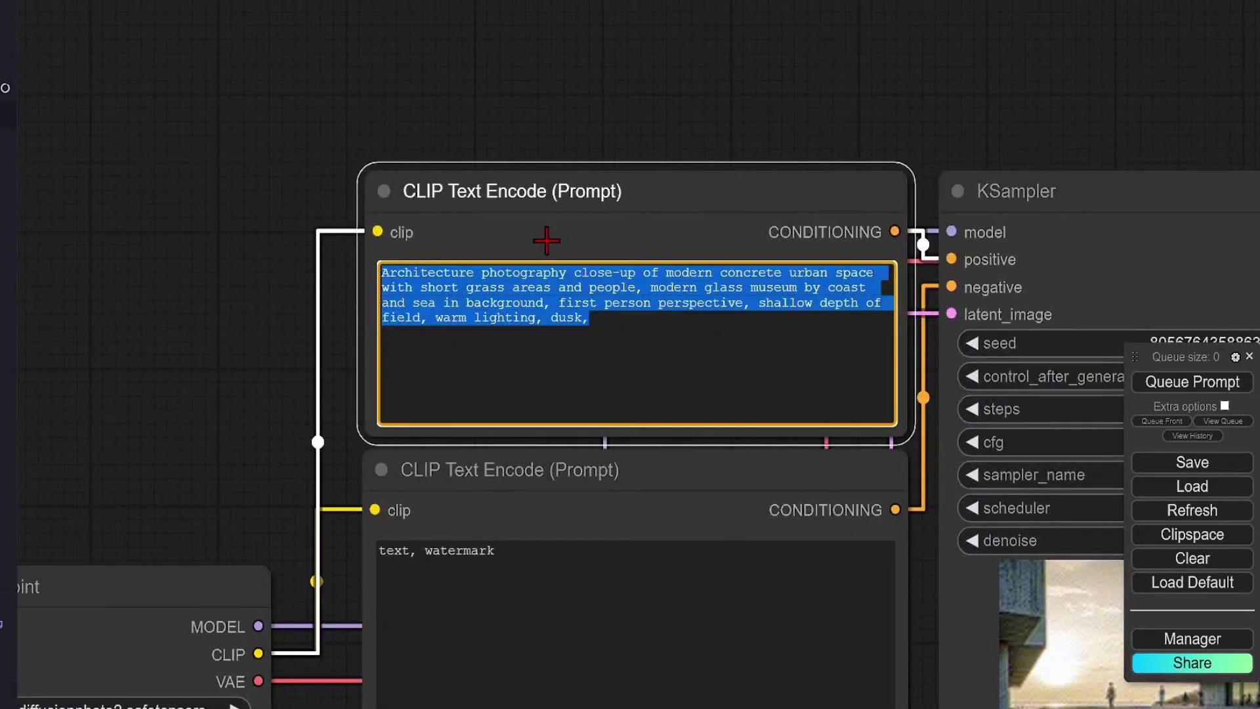
type("Architecture photography zoomed onto of modern parametric facade, shallow depth of field, warm lighting, dusk,")
left_click(601, 312)
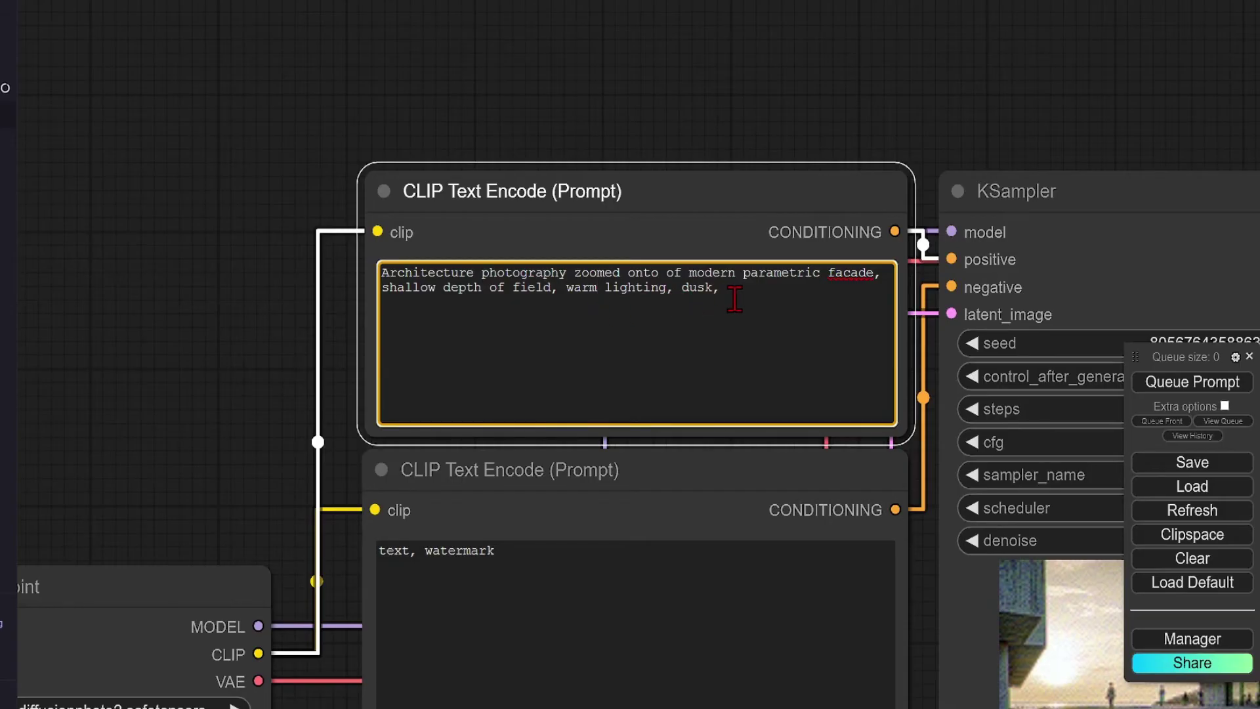
Paste the same parametric facade prompt into the lower workflow's positive prompt.
scroll(503, 108, "down", 4)
scroll(504, 109, "down", 3)
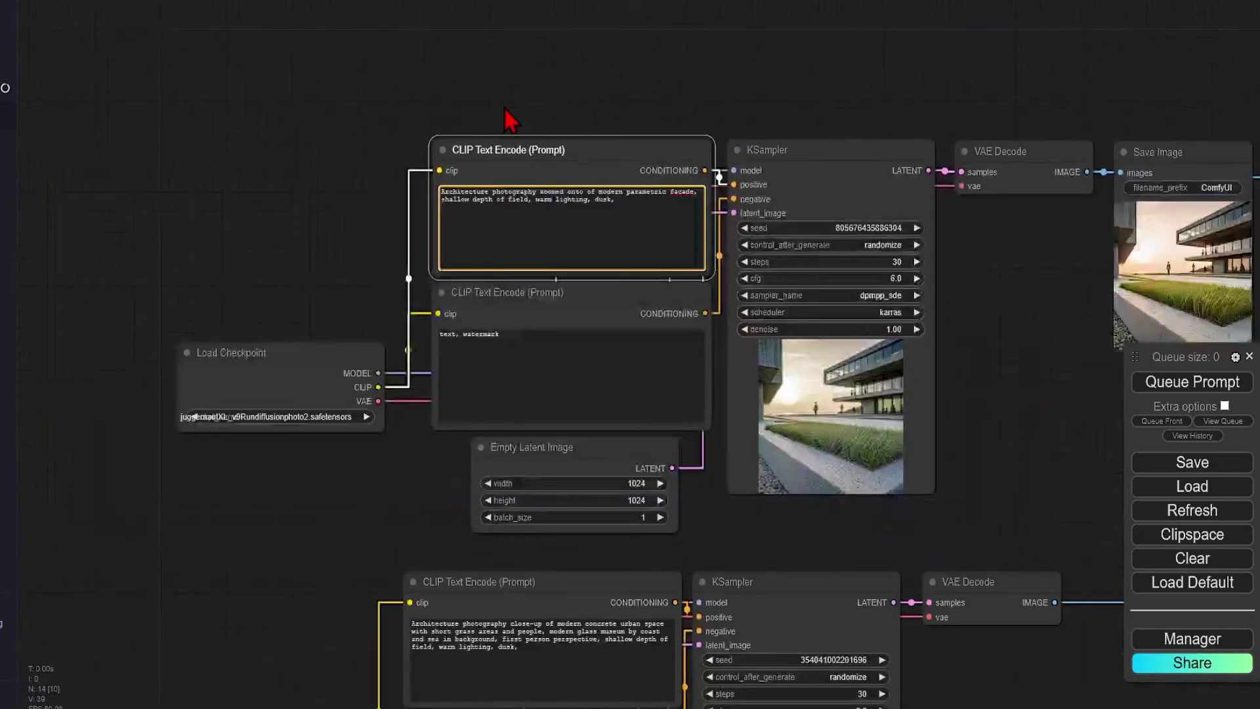
scroll(504, 109, "down", 4)
left_click_drag(525, 482, 419, 449)
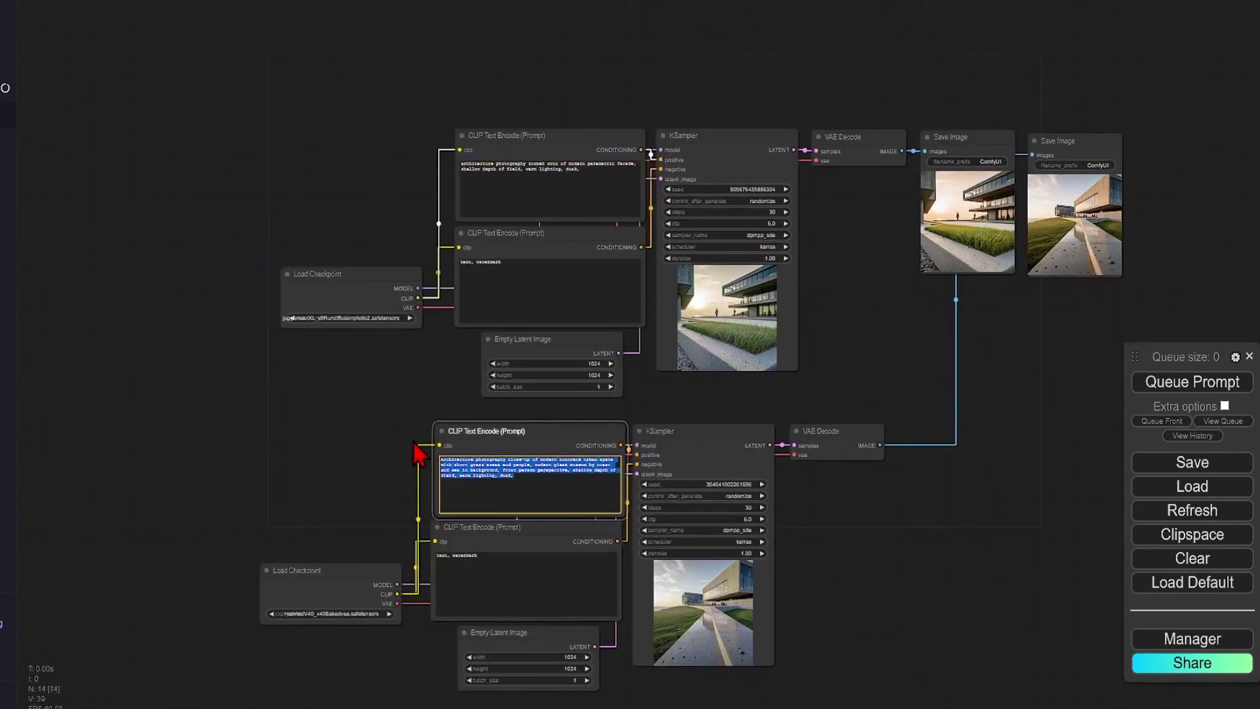
key("ctrl+v")
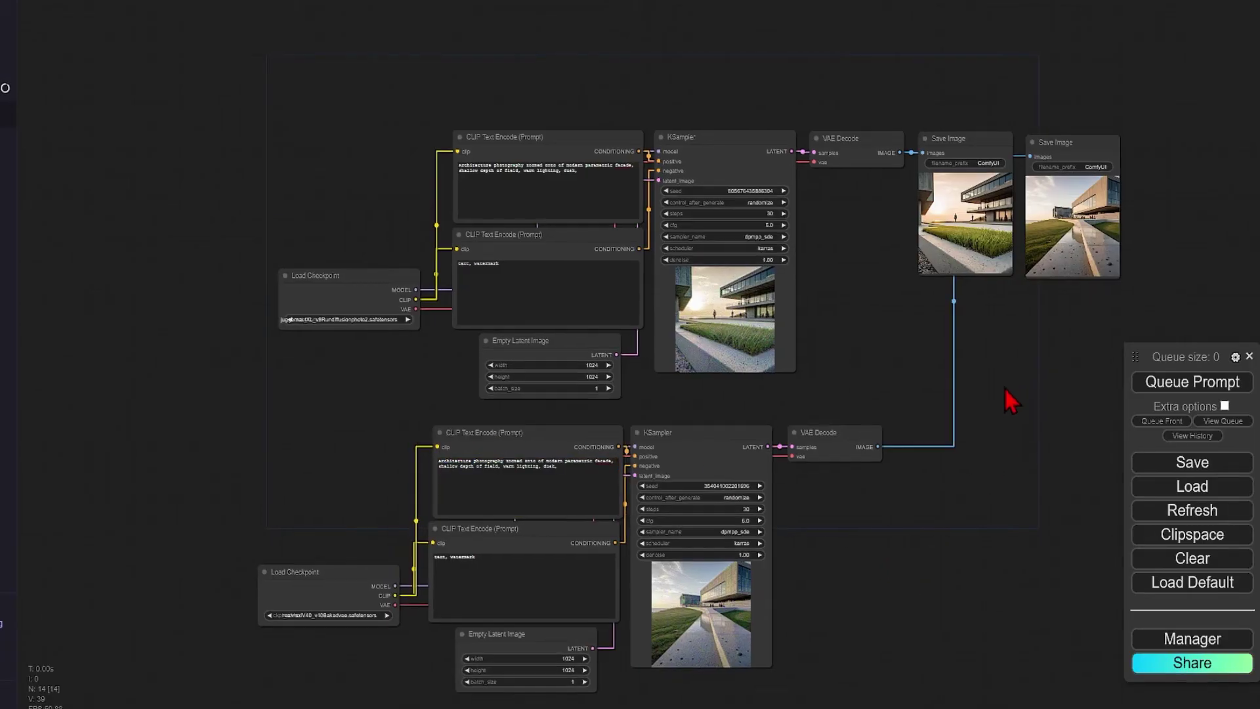
left_click_drag(1004, 387, 876, 466)
scroll(993, 303, "up", 4)
scroll(994, 303, "up", 5)
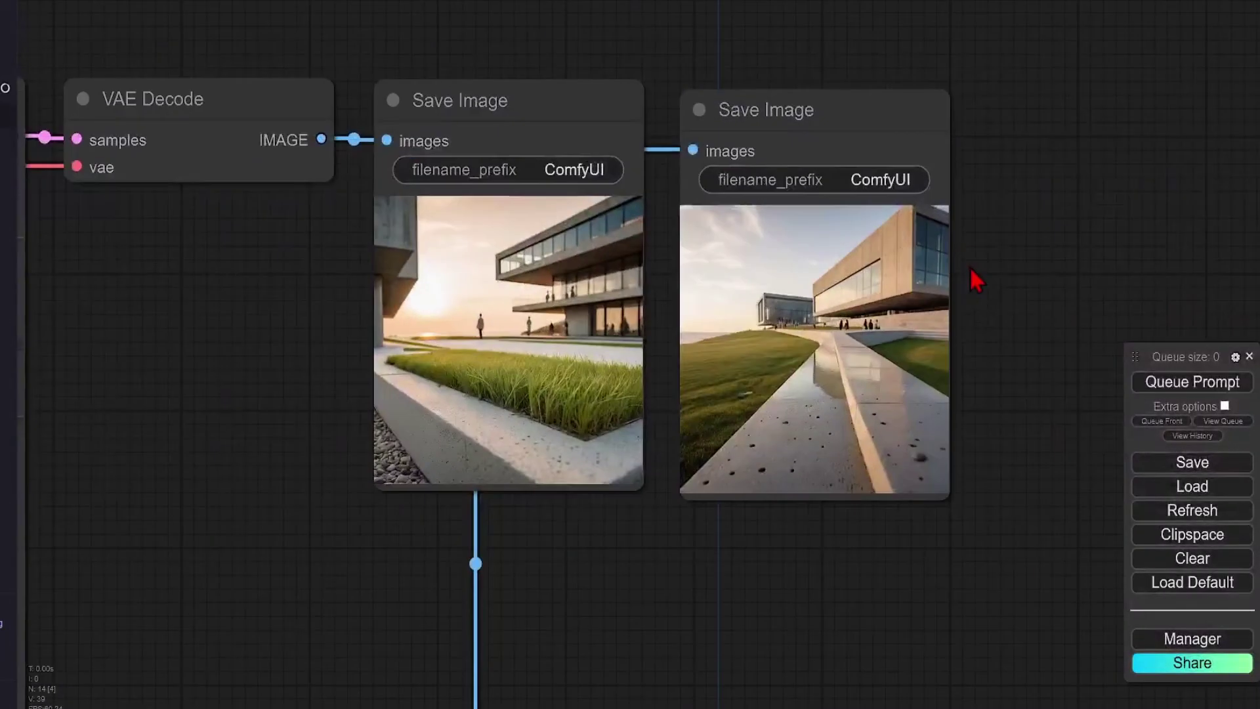
Generate two rounds of parametric facade images from Juggernaut XL and RealVisXL.
left_click(1172, 387)
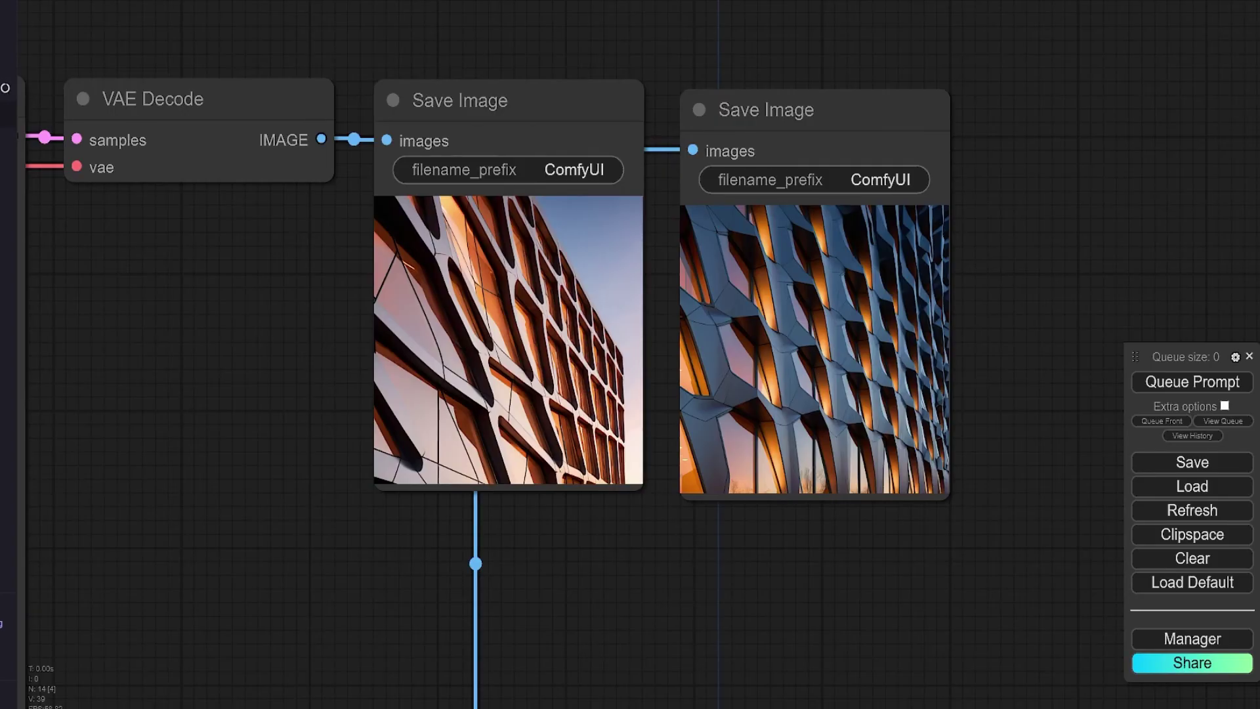
left_click(1178, 388)
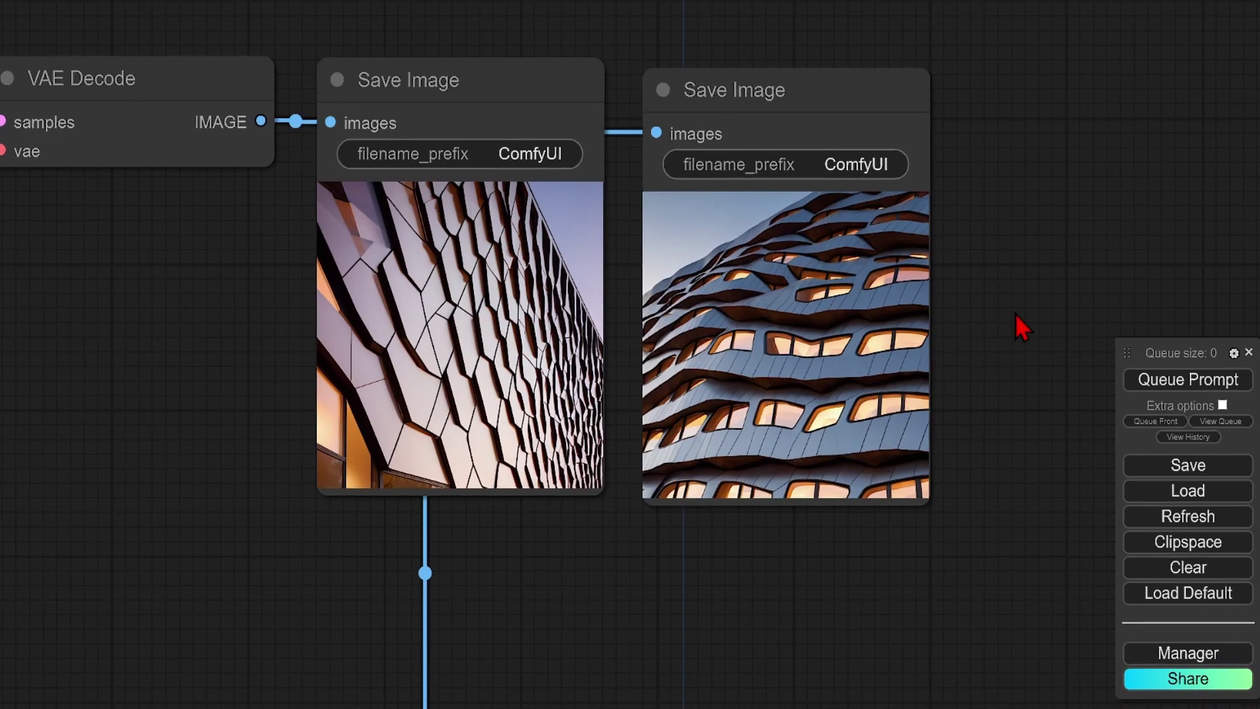
Change the upper positive prompt to a traditional Japanese wooden house in a snowy pond garden.
scroll(1015, 314, "down", 3)
right_click(353, 361)
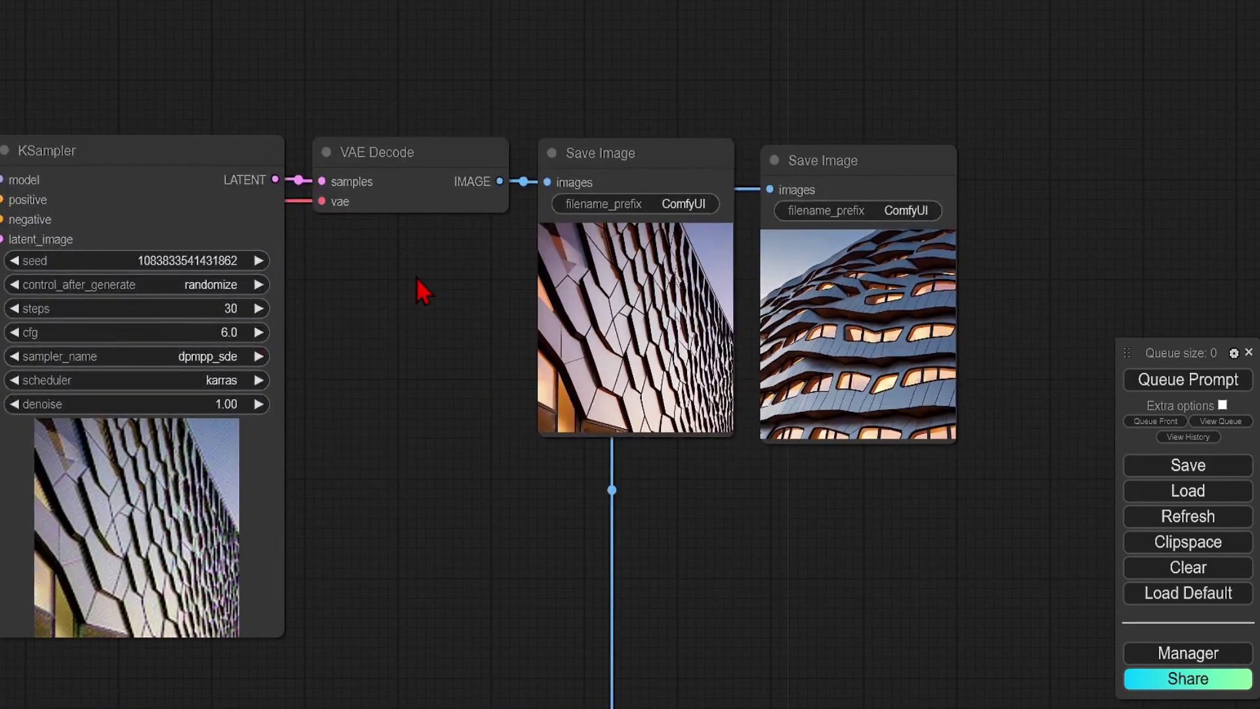
left_click_drag(416, 277, 1151, 290)
left_click(472, 309)
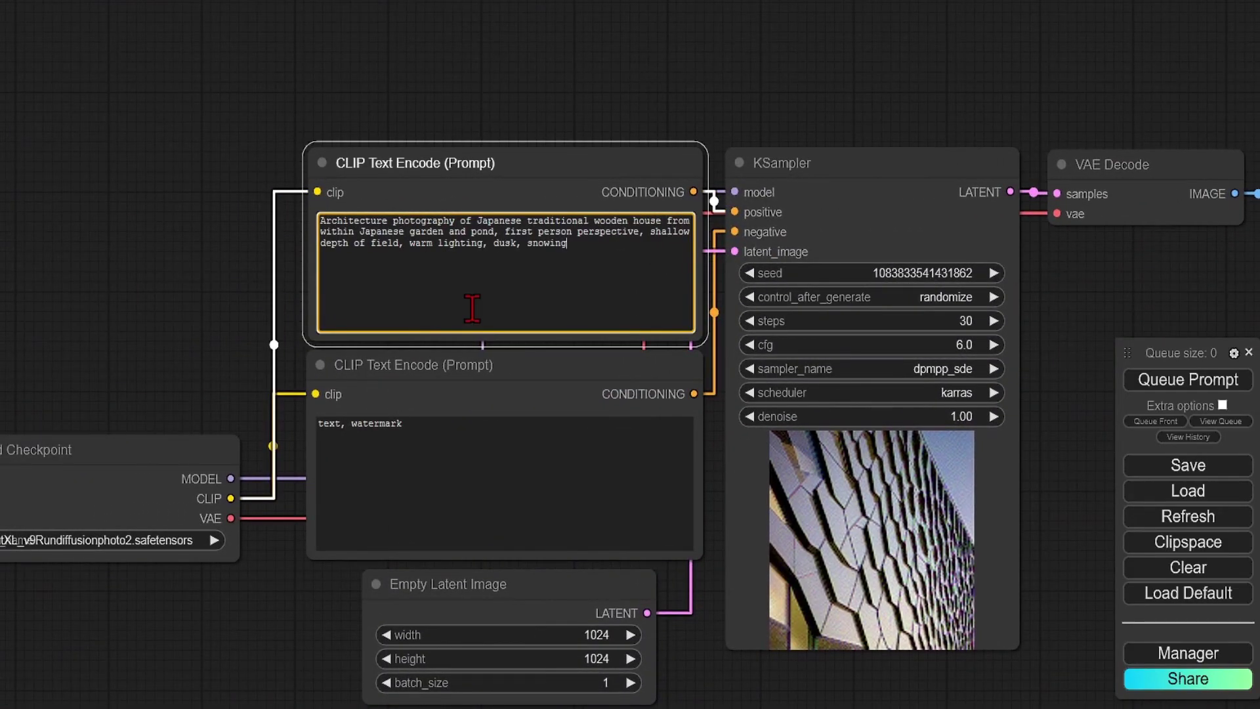
scroll(408, 106, "down", 5)
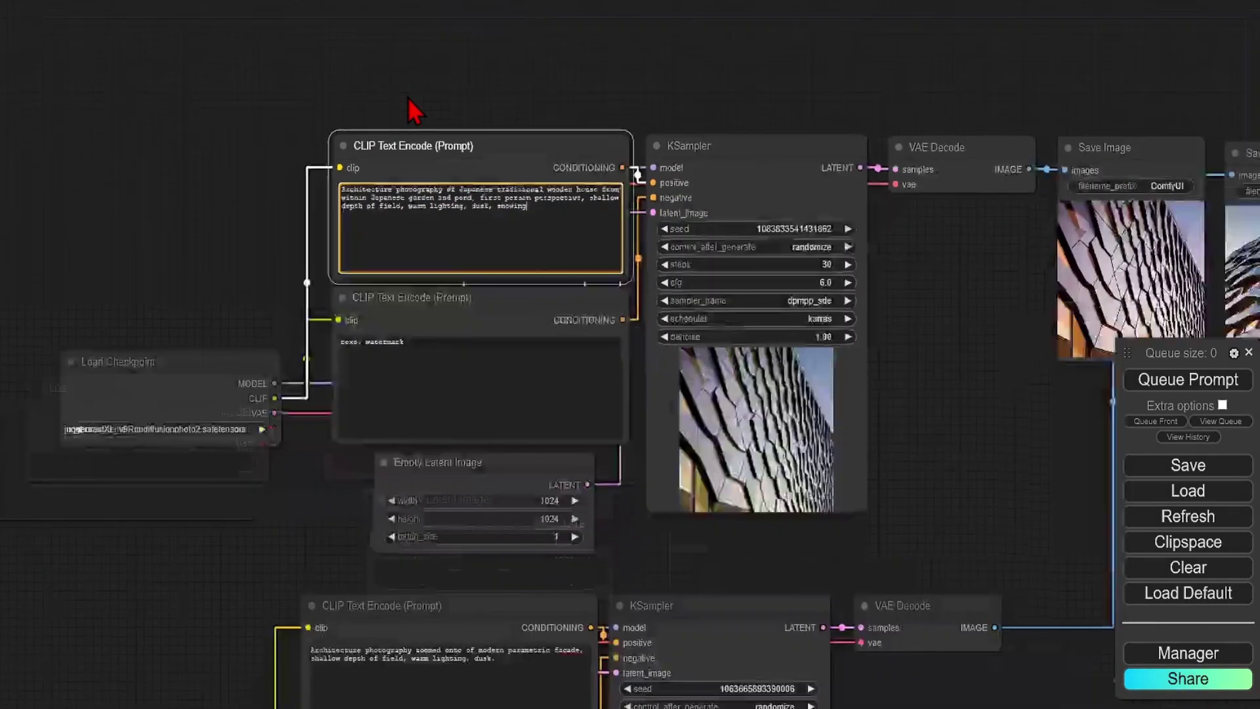
scroll(328, 558, "up", 4)
Paste the Japanese house prompt into the lower workflow and generate both images.
left_click(433, 623)
key("ctrl+a")
type("Architecture photography of Japanese traditional wooden house from within Japanese garden and pond, first person perspective, shallow depth of field, warm lighting, dusk, snowing")
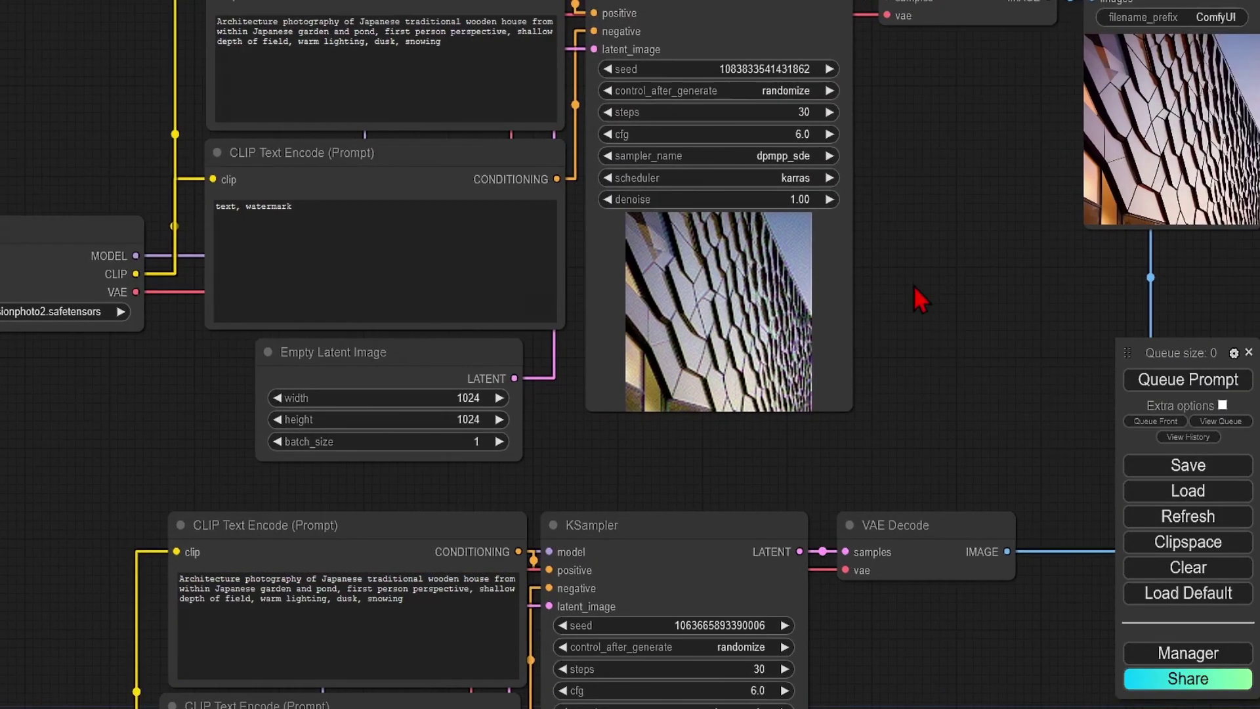
left_click_drag(919, 298, 349, 506)
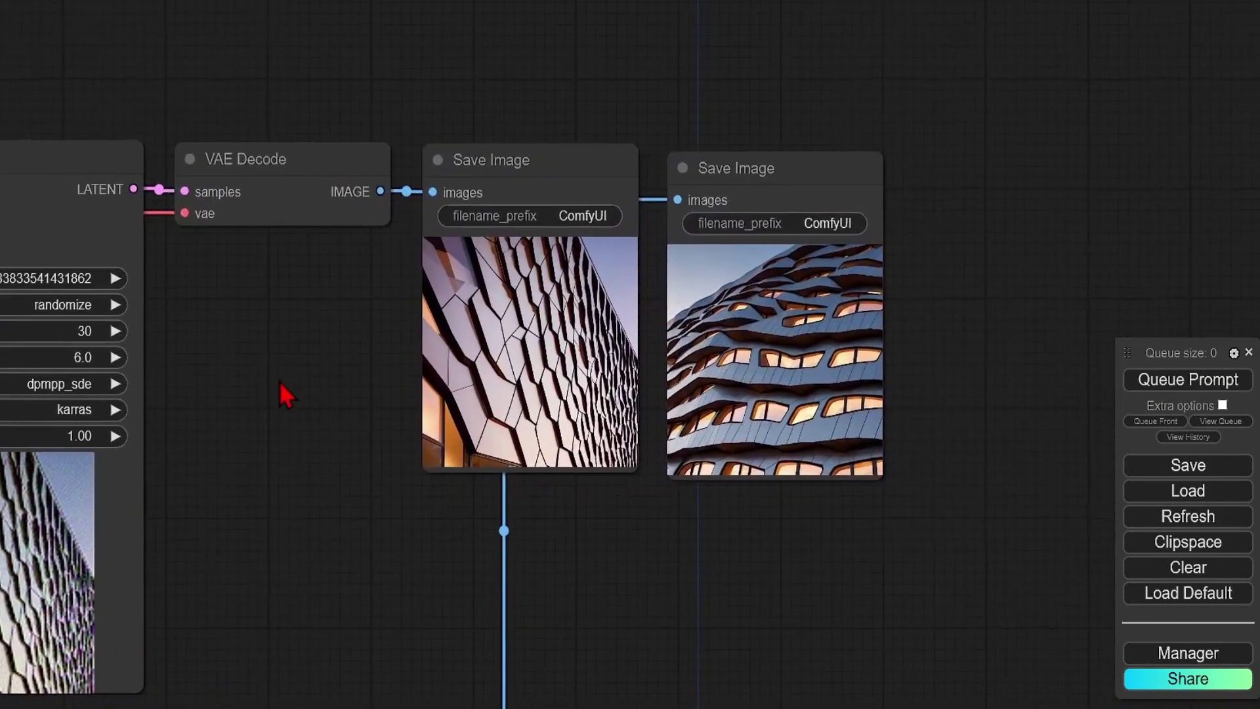
left_click(1208, 384)
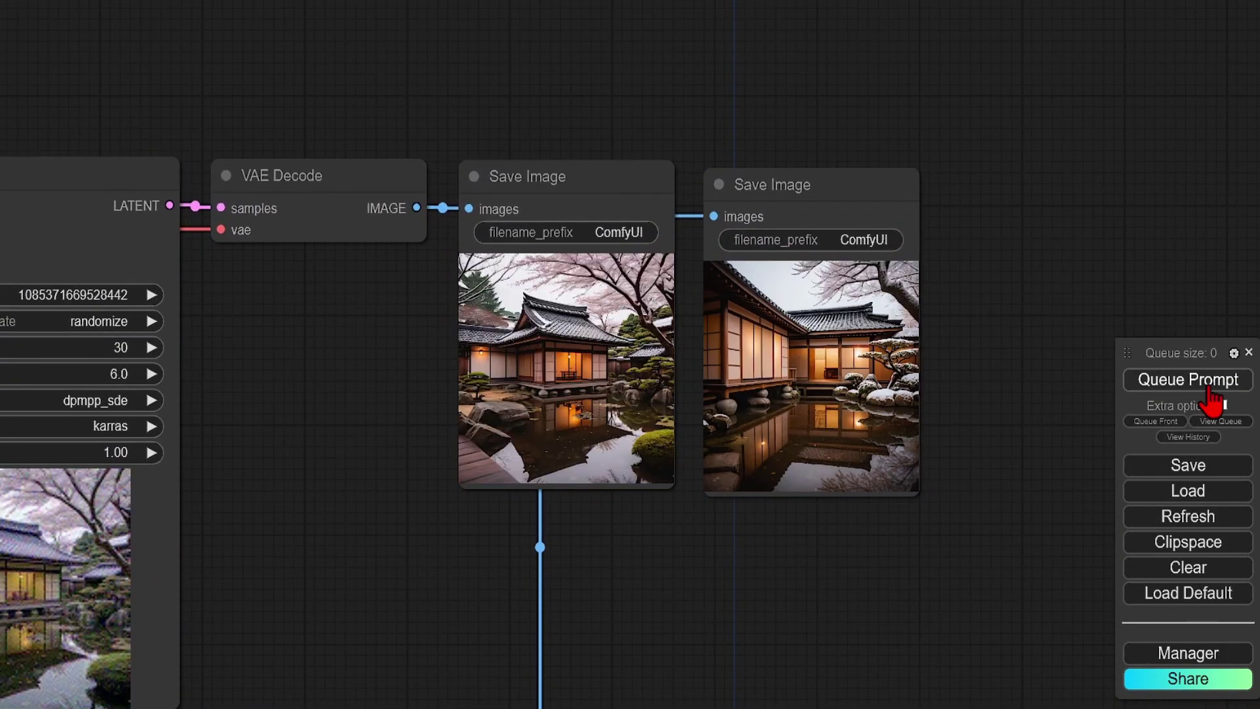